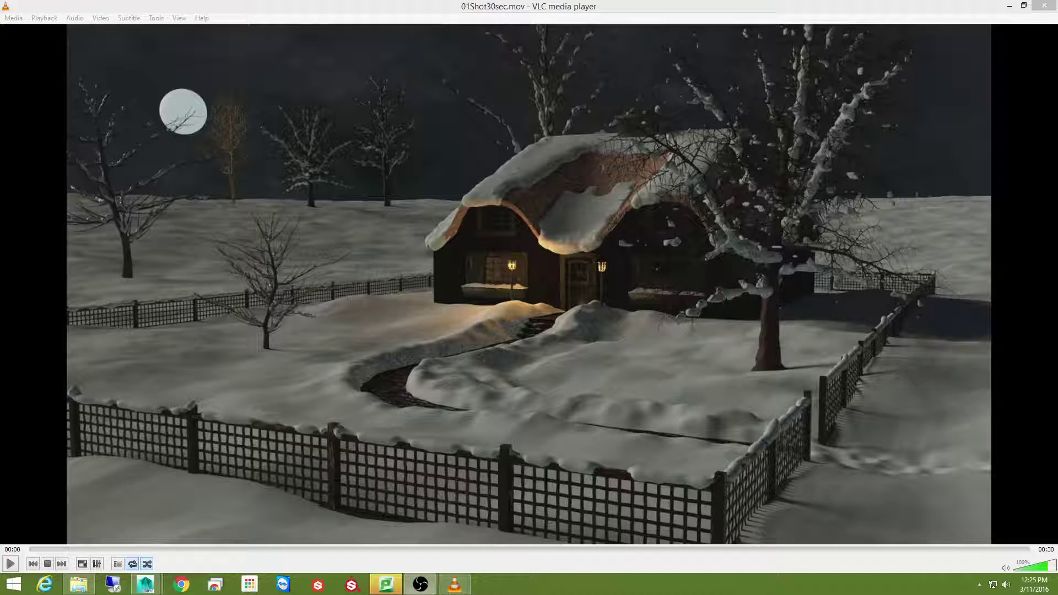
# Start playback of the 01Shot30sec.mov cottage render in VLC
pyautogui.click(10, 565)
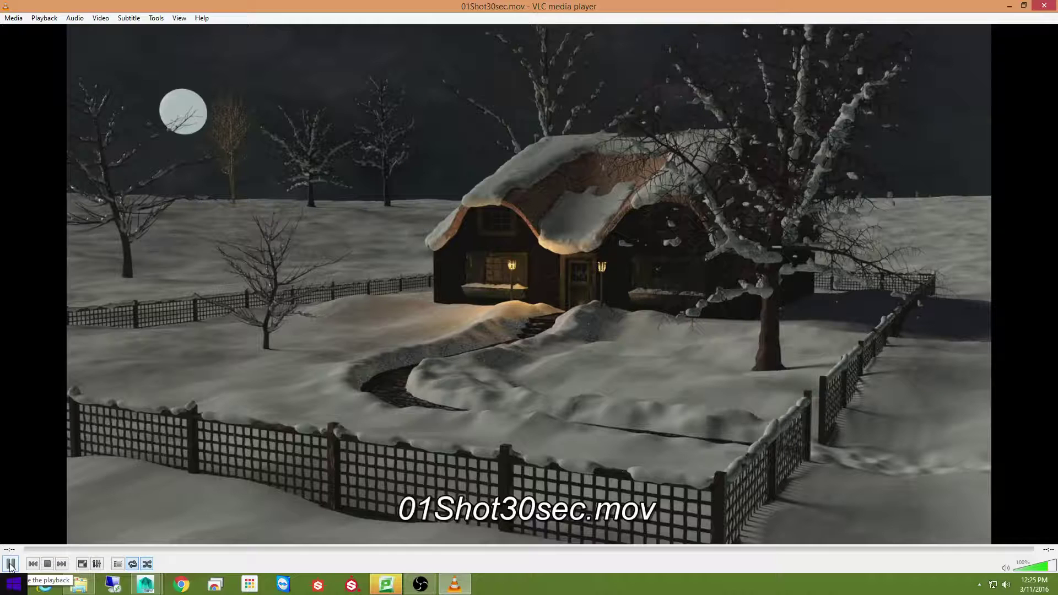
# Pause the render, scrub ahead to about 00:25, then drag back to the opening frame
pyautogui.click(11, 564)
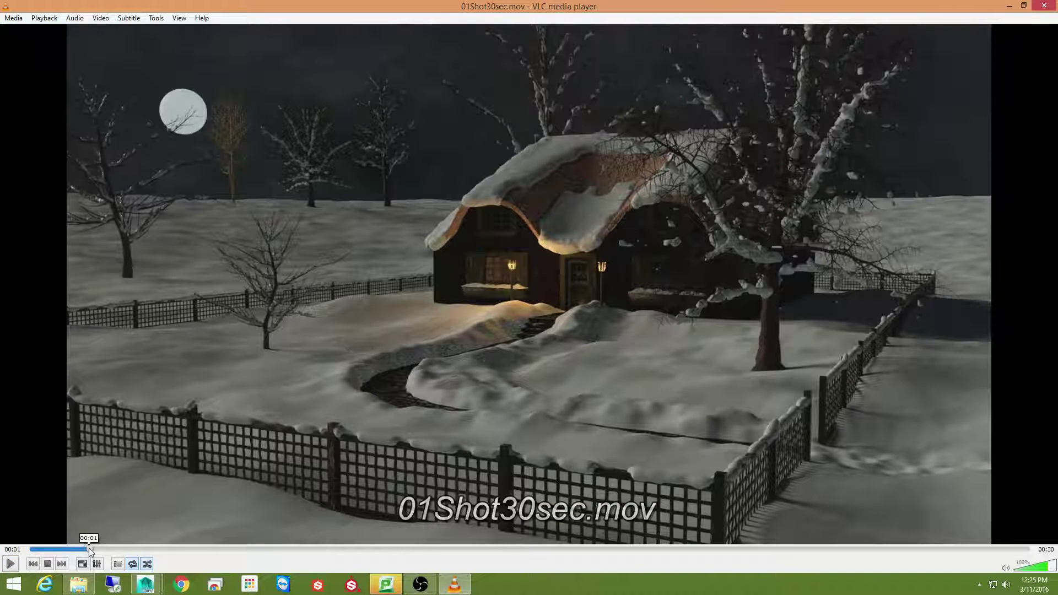
pyautogui.moveTo(88, 548); pyautogui.dragTo(495, 570)
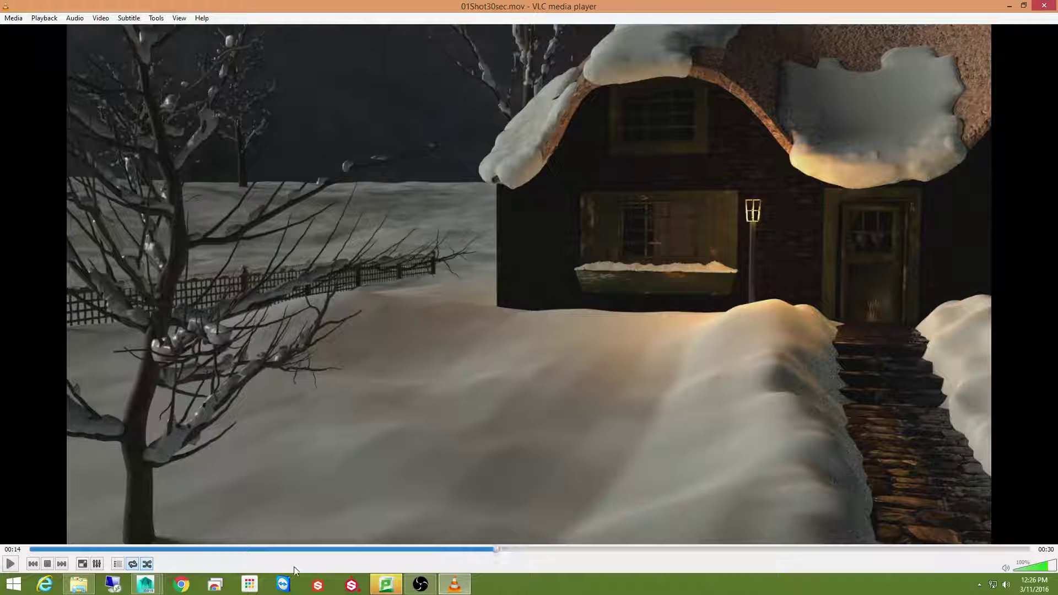
pyautogui.moveTo(497, 550); pyautogui.dragTo(696, 576)
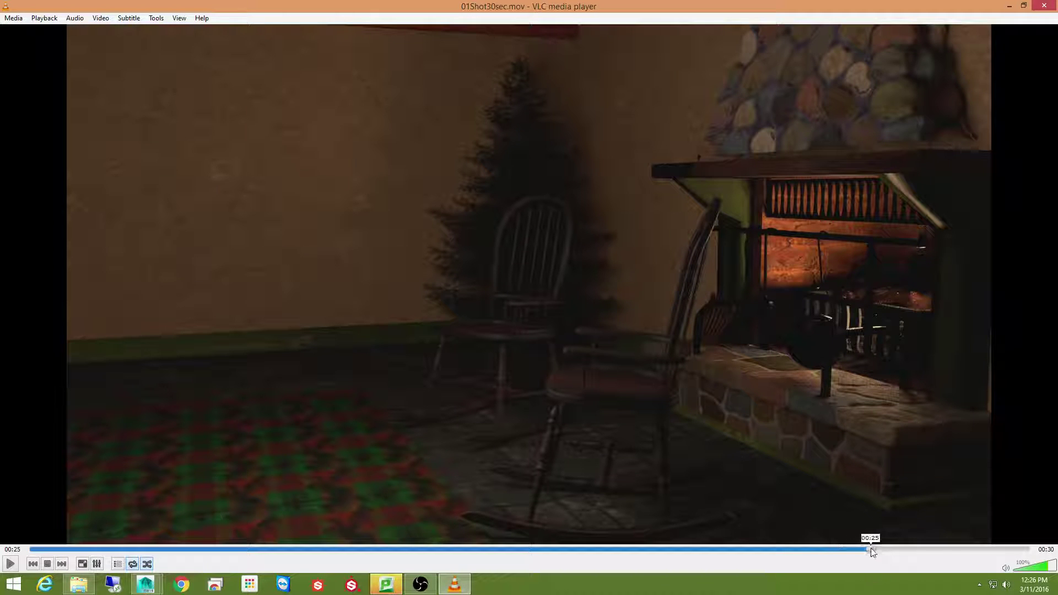
pyautogui.moveTo(871, 547); pyautogui.dragTo(28, 560)
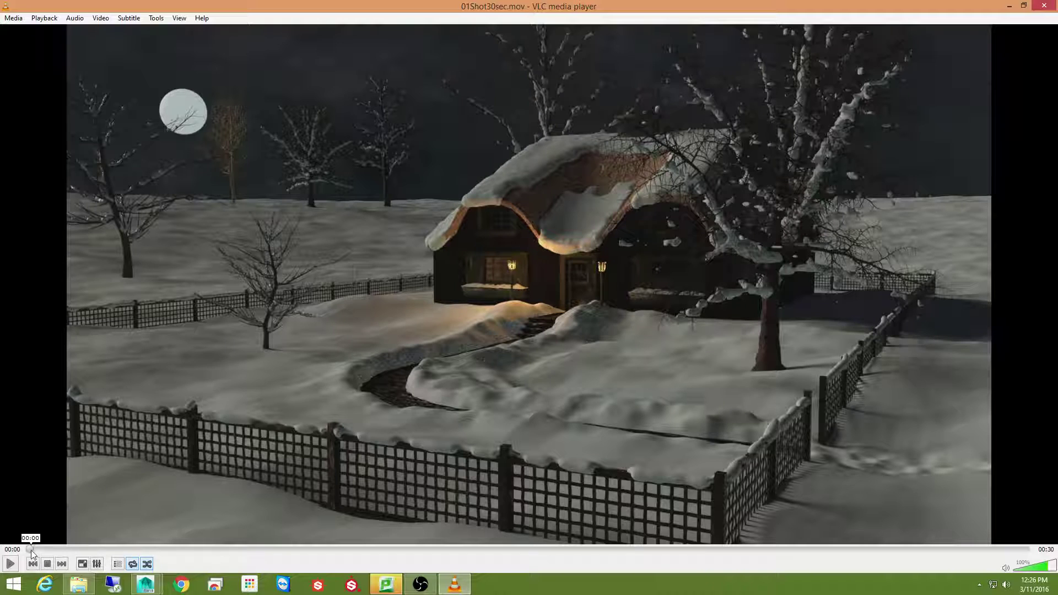
# Scrub through the early part of the render once more, then quit VLC
pyautogui.moveTo(31, 550); pyautogui.dragTo(485, 572)
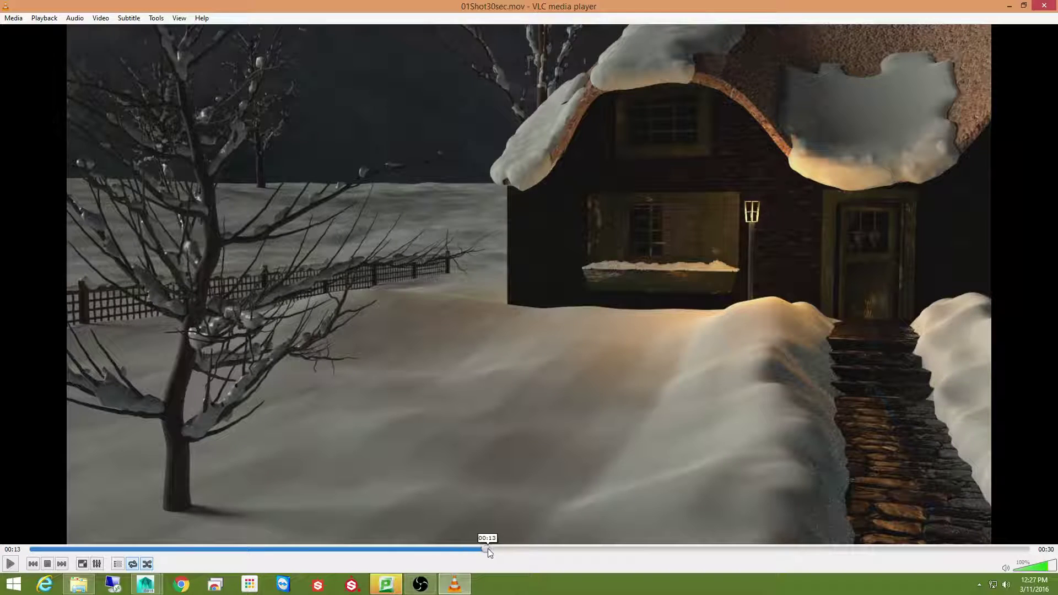
pyautogui.moveTo(484, 547); pyautogui.dragTo(22, 548)
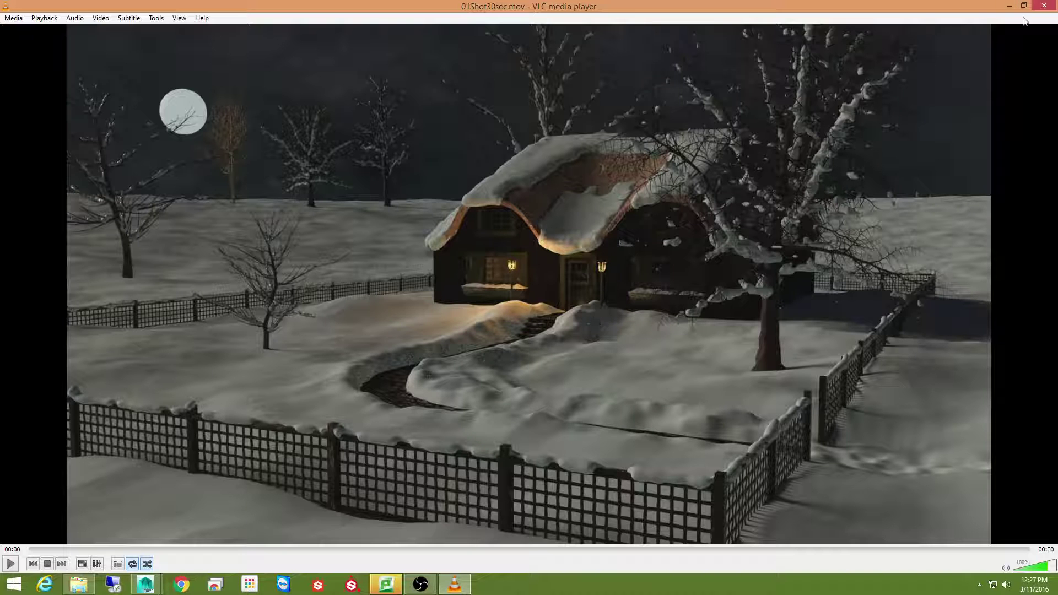
pyautogui.click(1046, 8)
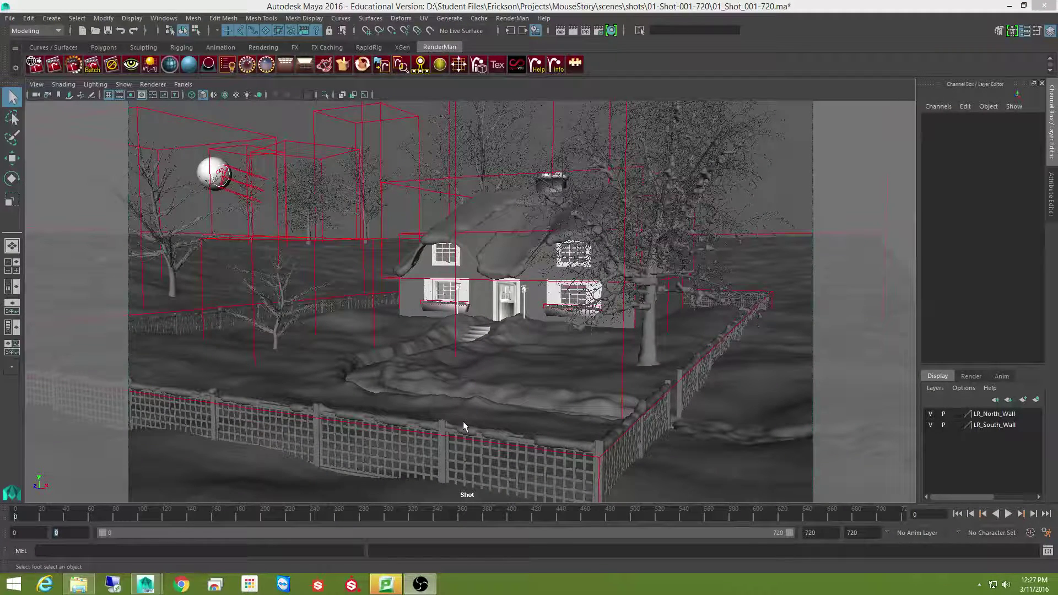
pyautogui.click(15, 518)
pyautogui.hotkey('alt', 'v')
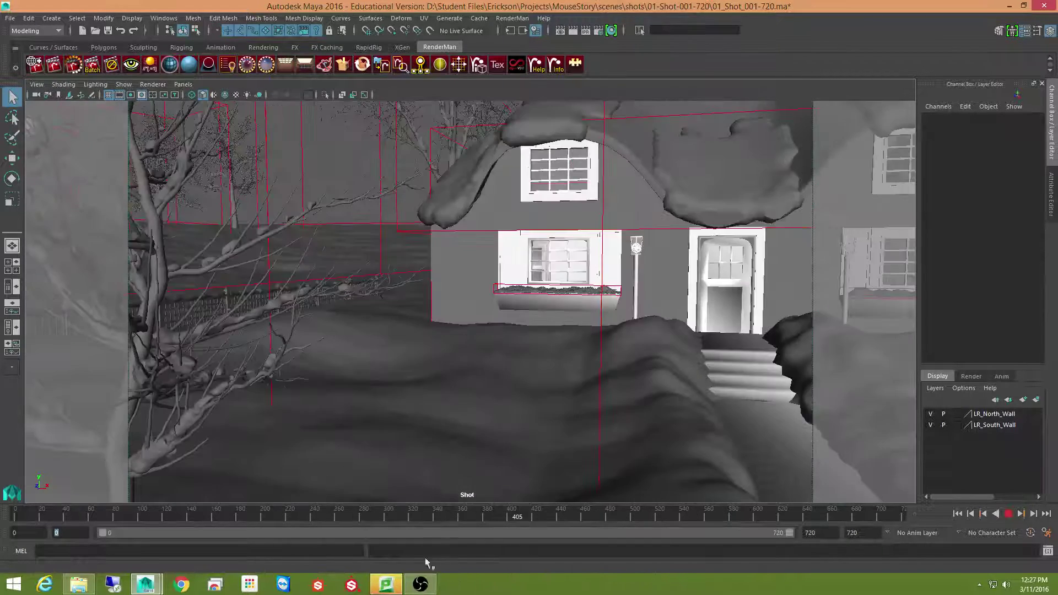
pyautogui.moveTo(397, 515); pyautogui.dragTo(12, 524)
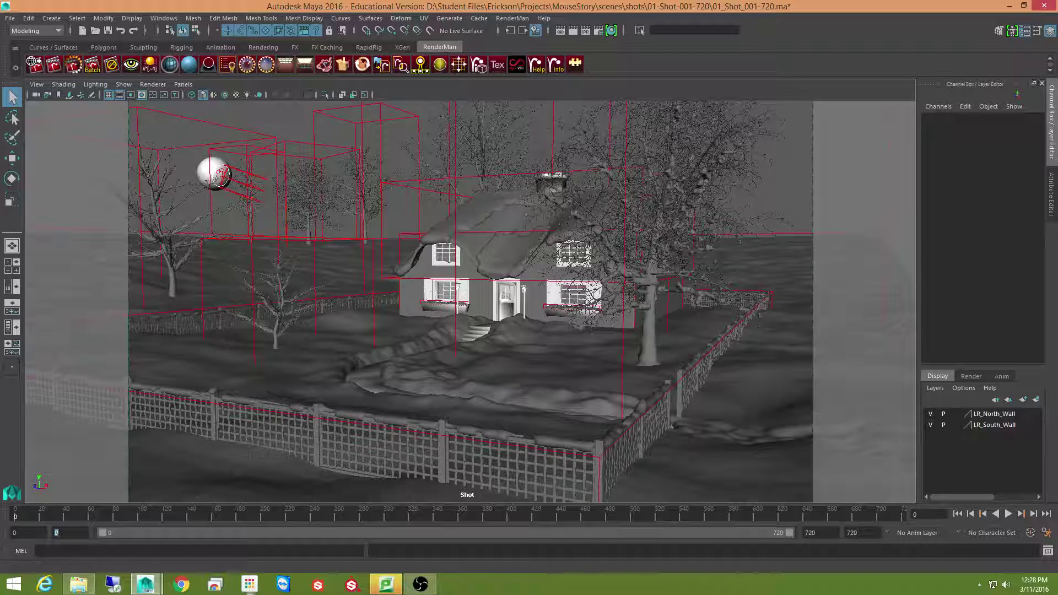
# Browse from MouseStory into scenes/shots/01-Shot-001-720 in File Explorer, then back up to scenes
pyautogui.click(76, 587)
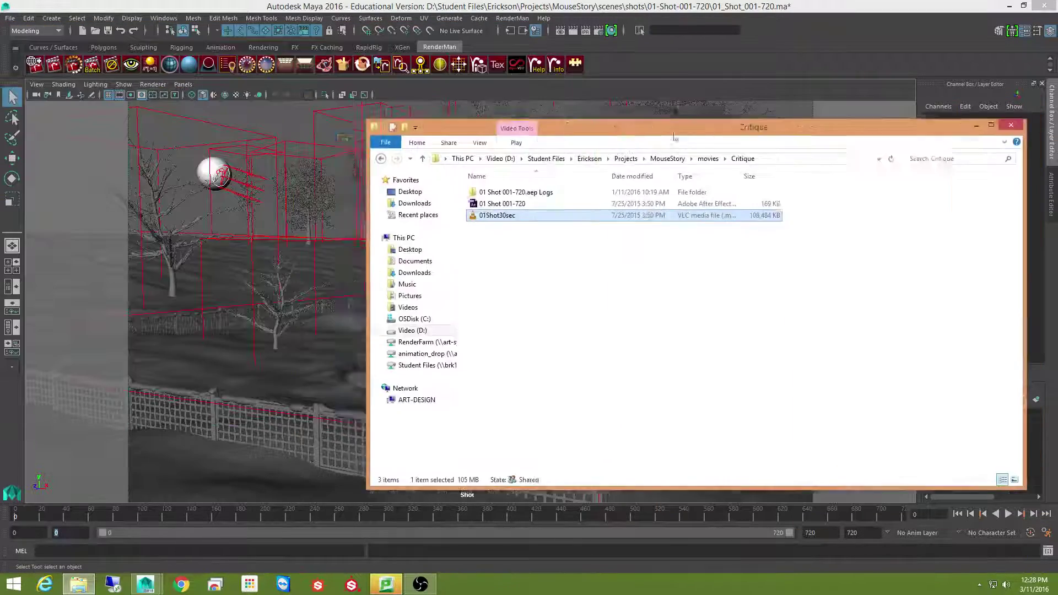
pyautogui.moveTo(650, 101); pyautogui.dragTo(479, 109)
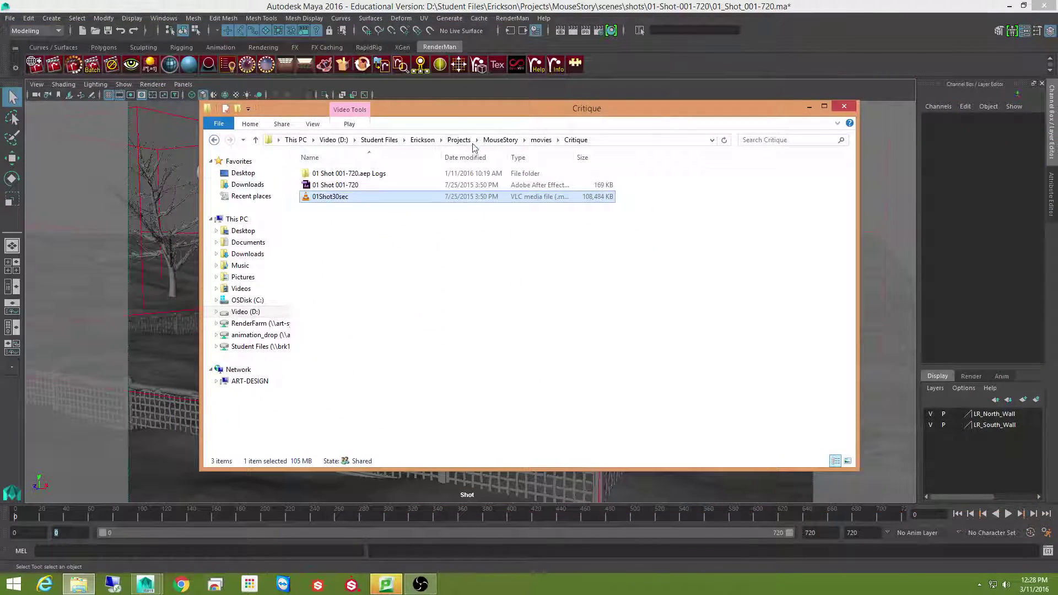
pyautogui.click(502, 144)
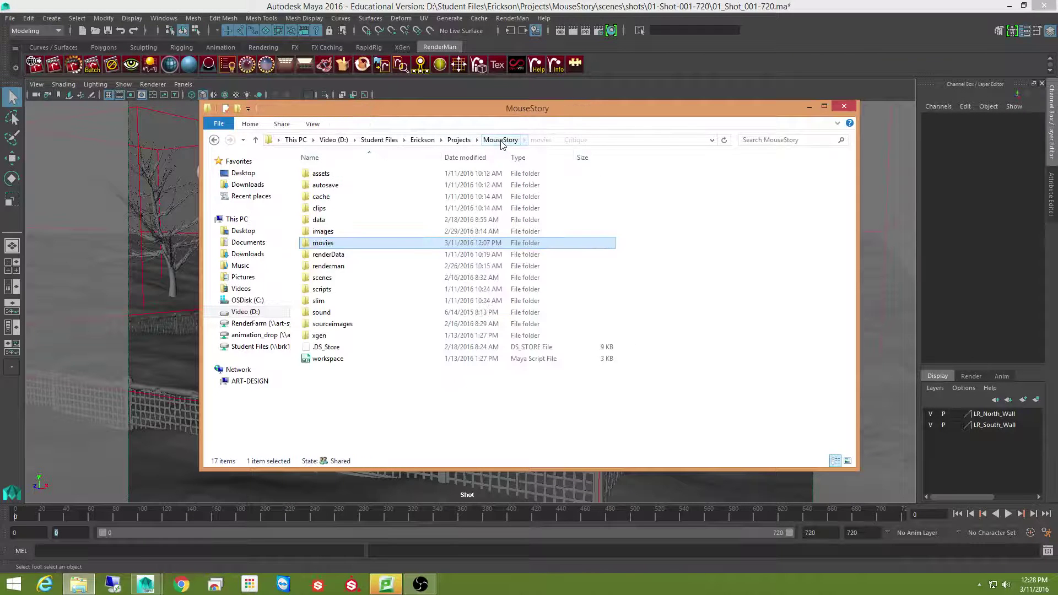
pyautogui.doubleClick(336, 279)
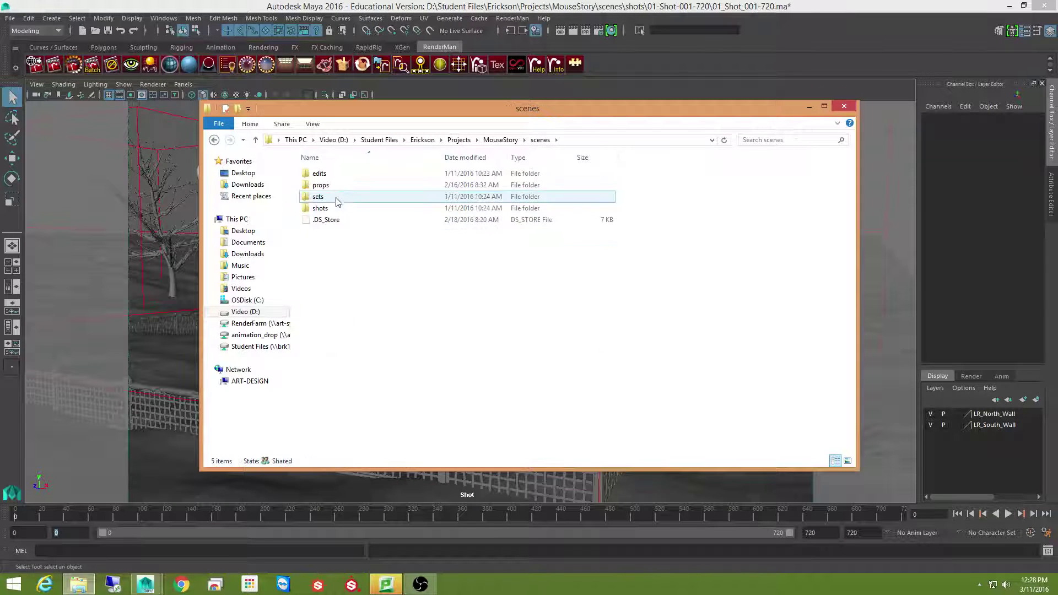
pyautogui.doubleClick(335, 214)
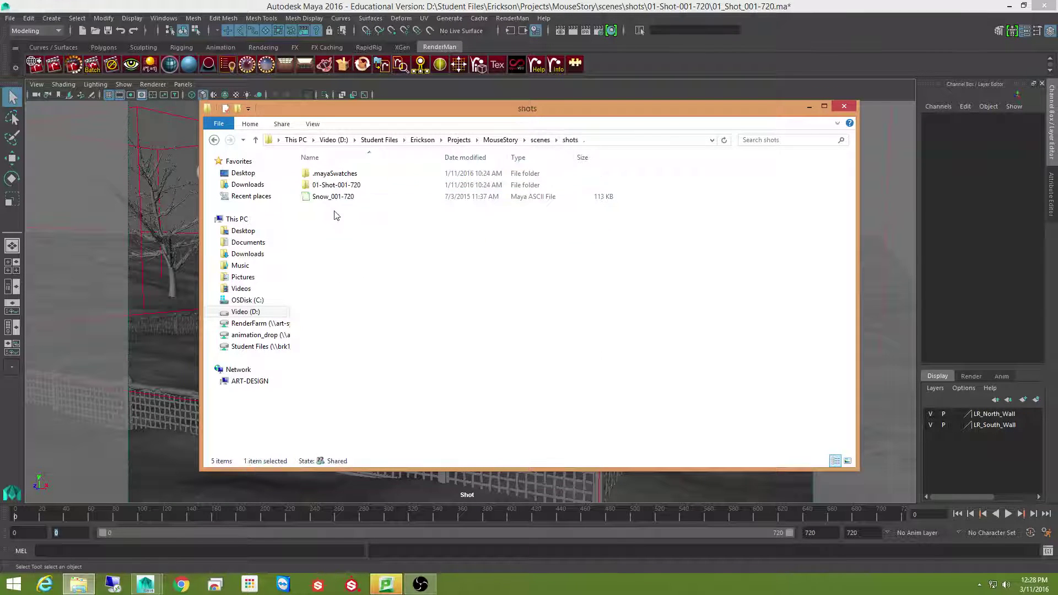
pyautogui.doubleClick(349, 188)
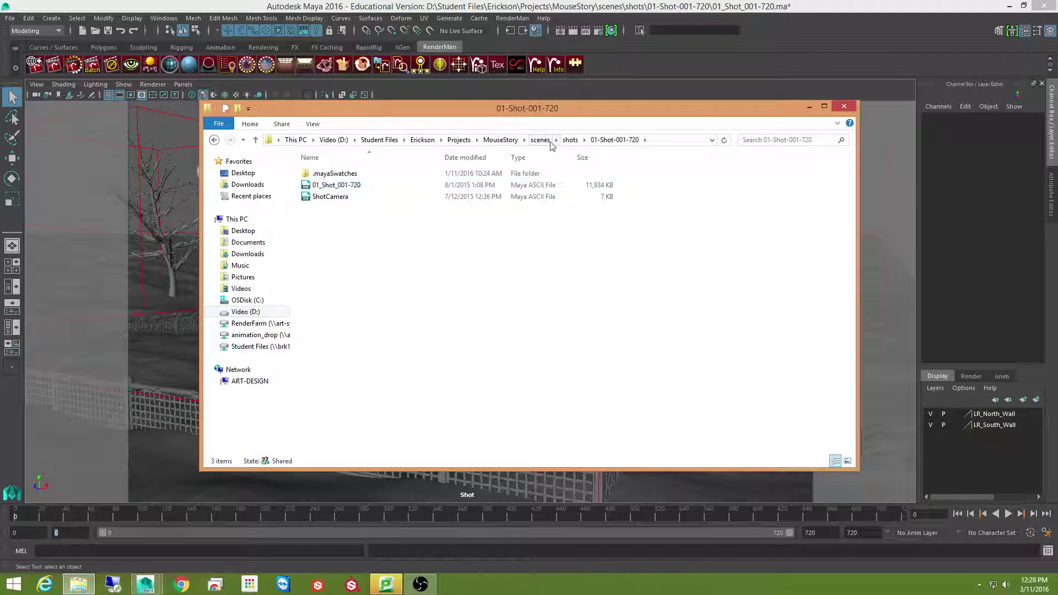
pyautogui.click(571, 141)
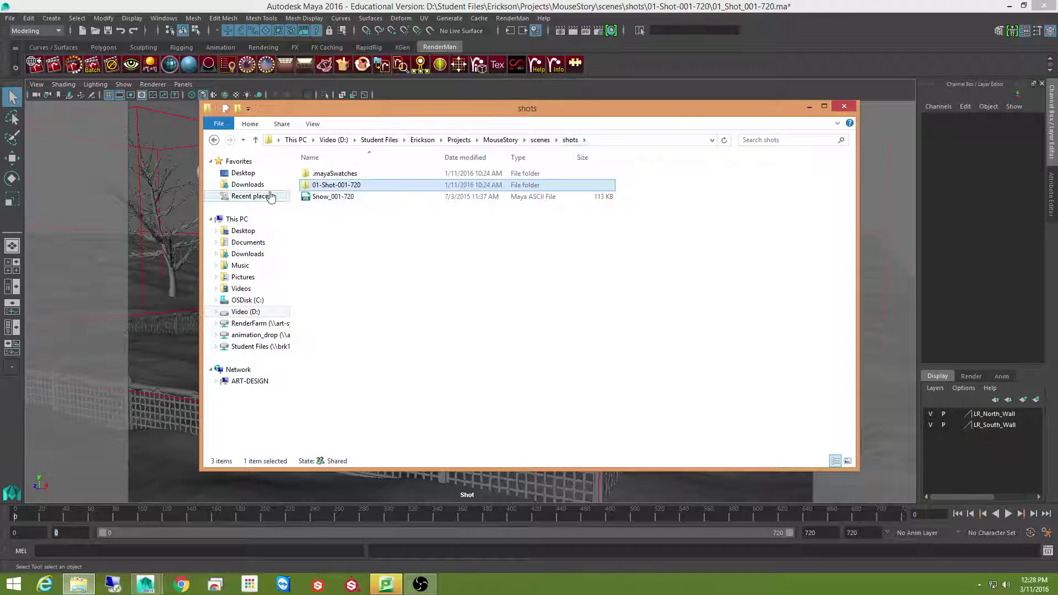
pyautogui.click(540, 140)
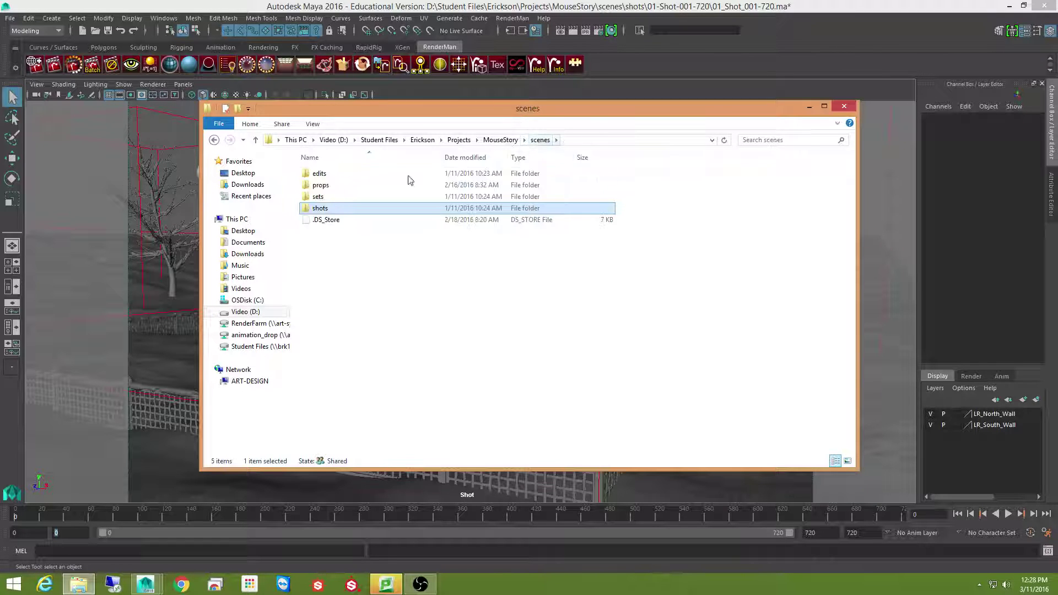
# Drill into props > Settings > Exterior > Foreground > Land > CottageFence > WorkFiles, then bring Maya forward
pyautogui.doubleClick(336, 186)
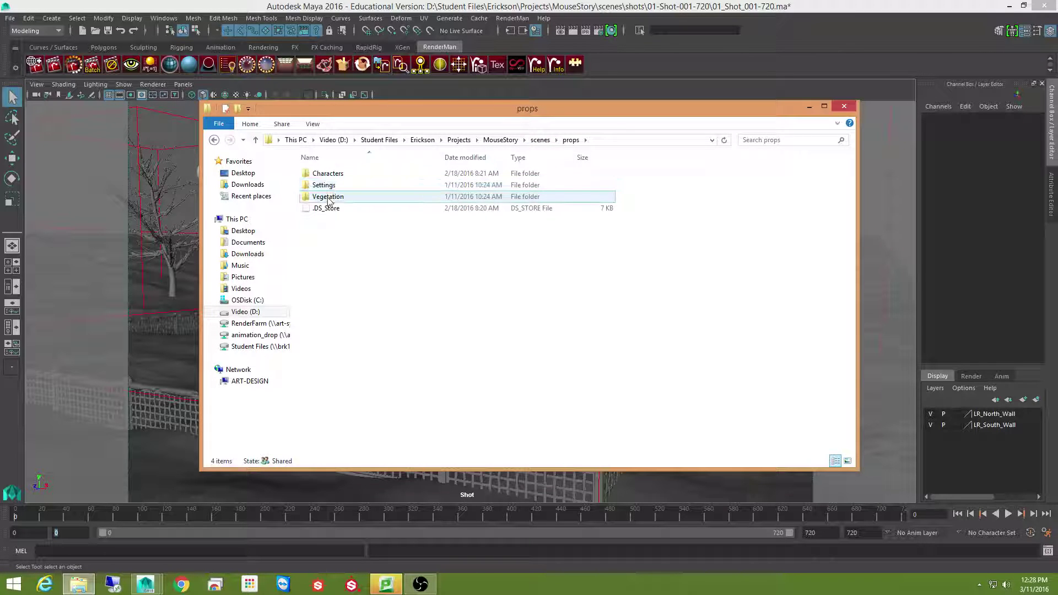
pyautogui.doubleClick(335, 186)
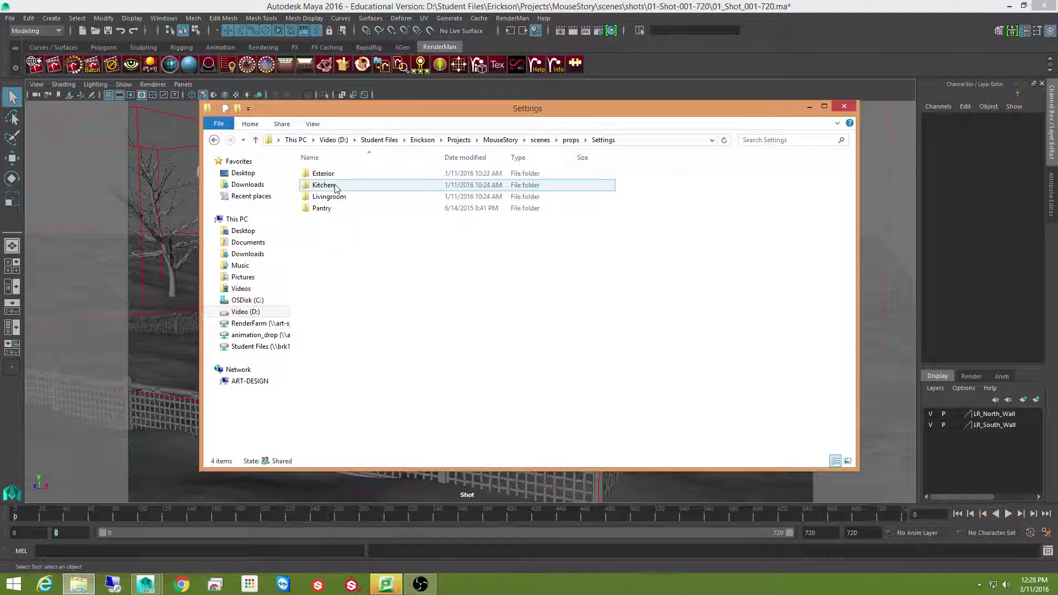
pyautogui.doubleClick(336, 174)
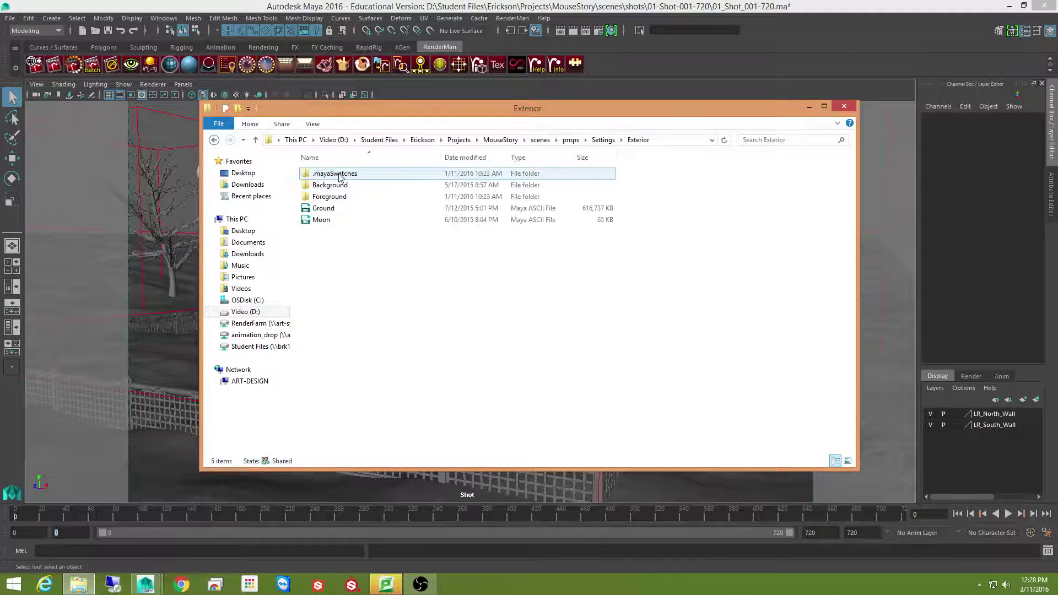
pyautogui.doubleClick(334, 197)
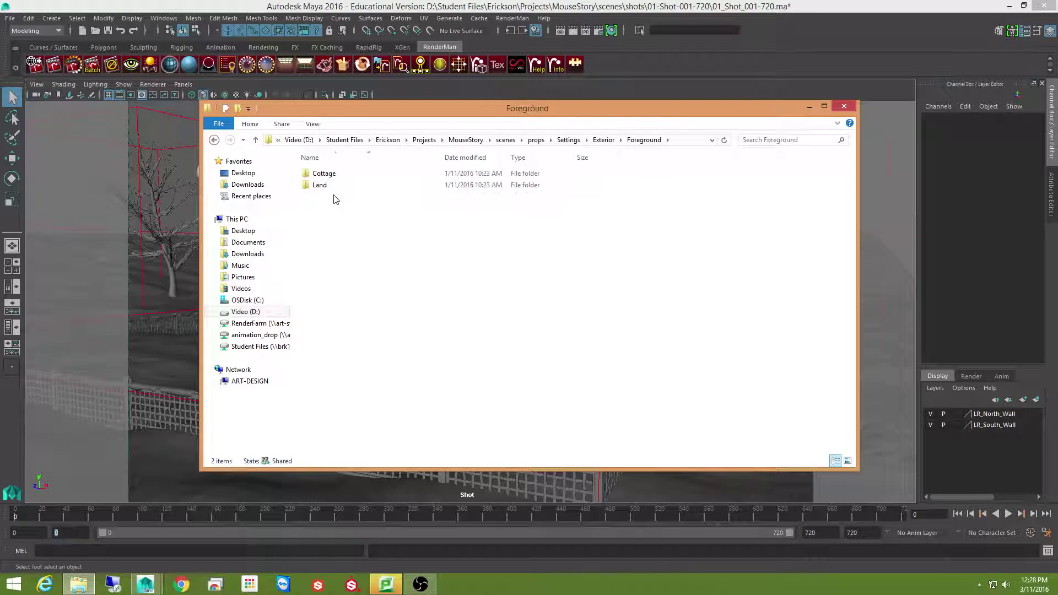
pyautogui.click(319, 187)
pyautogui.doubleClick(320, 186)
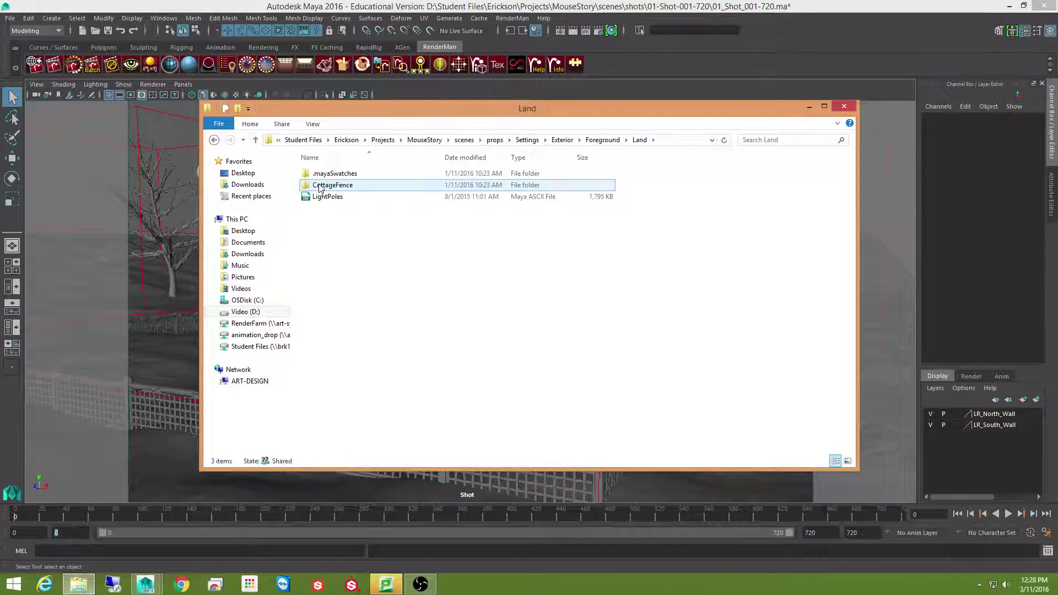
pyautogui.doubleClick(321, 187)
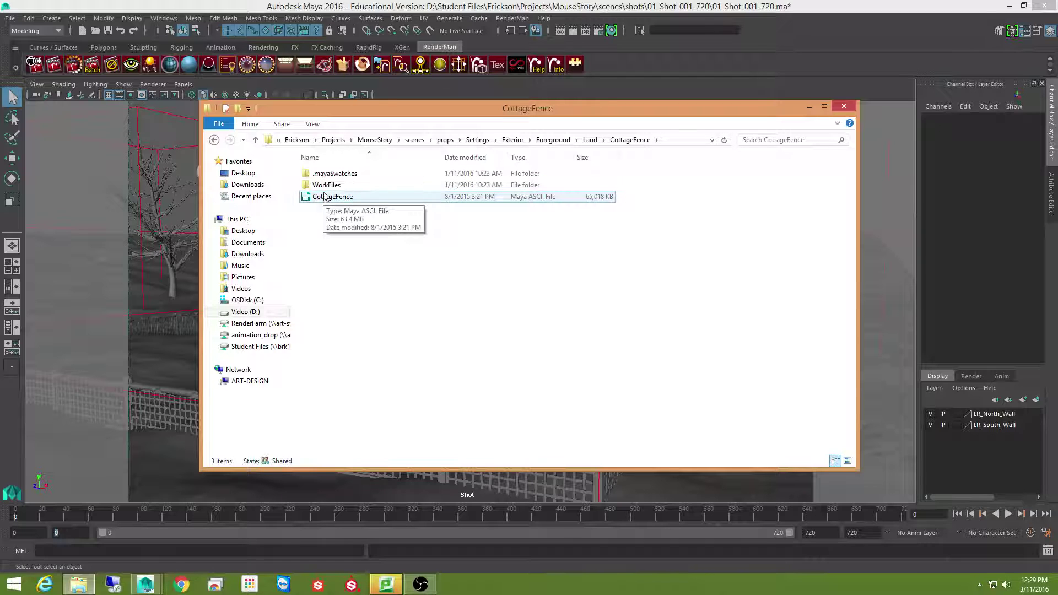
pyautogui.doubleClick(330, 186)
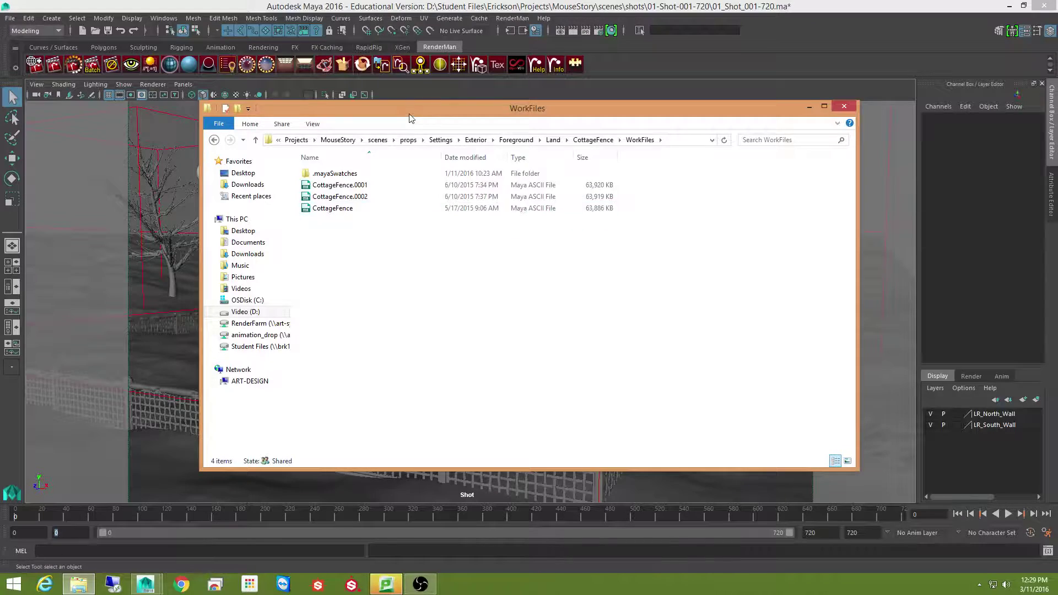
pyautogui.moveTo(409, 118); pyautogui.dragTo(919, 124)
pyautogui.click(261, 15)
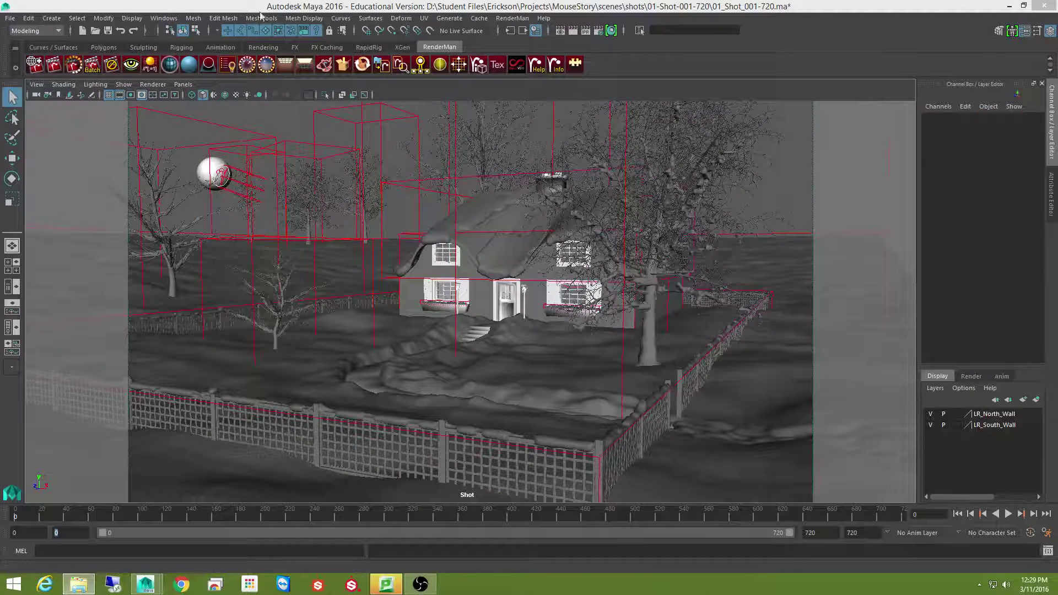
# In Open Scene, browse scenes > props > Settings > Exterior > Foreground > Land > CottageFence and select CottageFence.ma
pyautogui.click(10, 17)
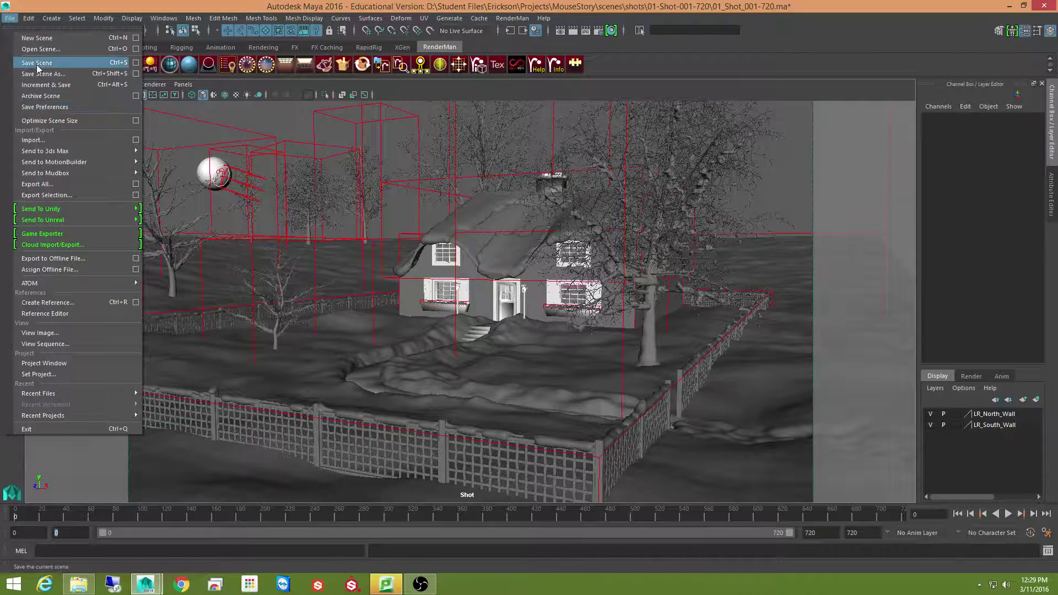
pyautogui.click(40, 49)
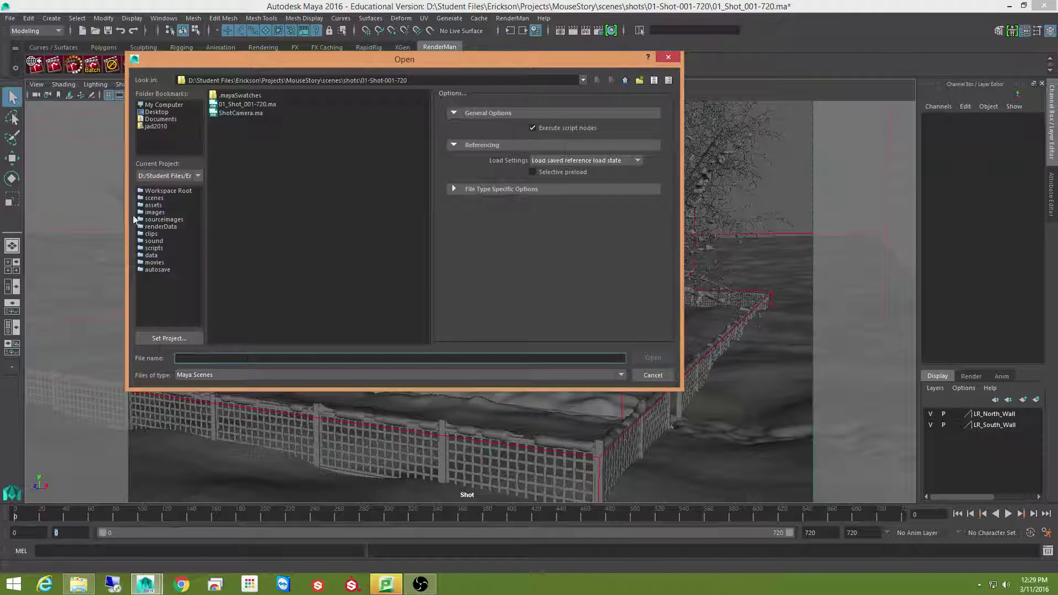
pyautogui.click(154, 198)
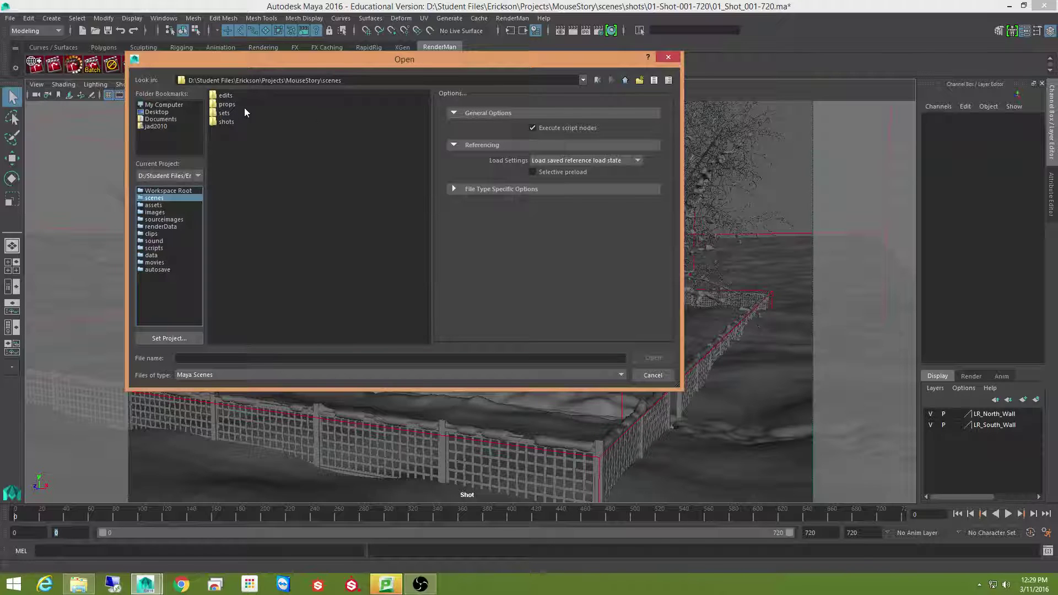
pyautogui.doubleClick(227, 104)
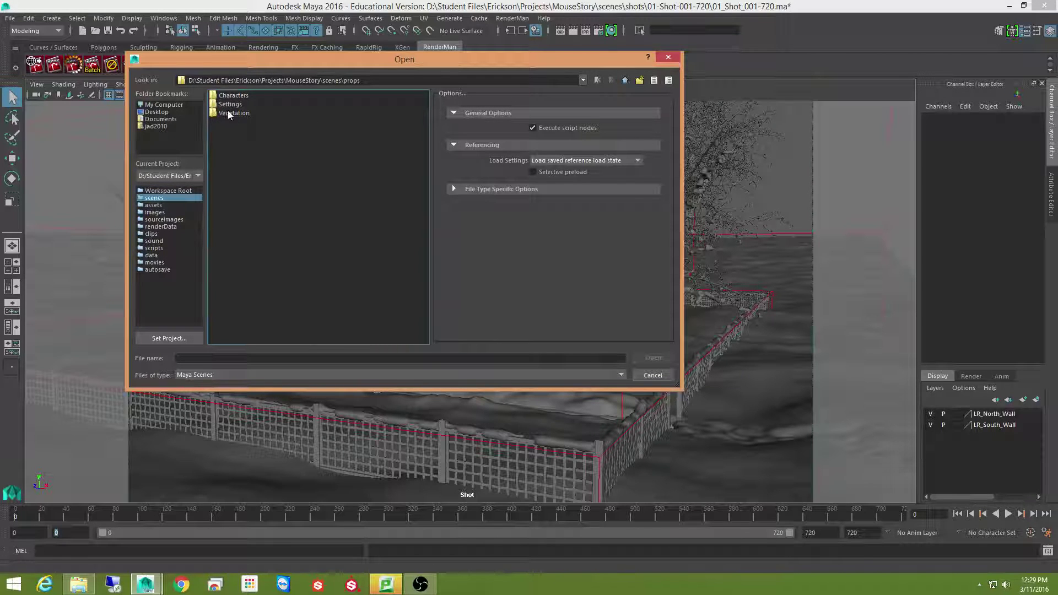
pyautogui.doubleClick(233, 104)
pyautogui.doubleClick(233, 96)
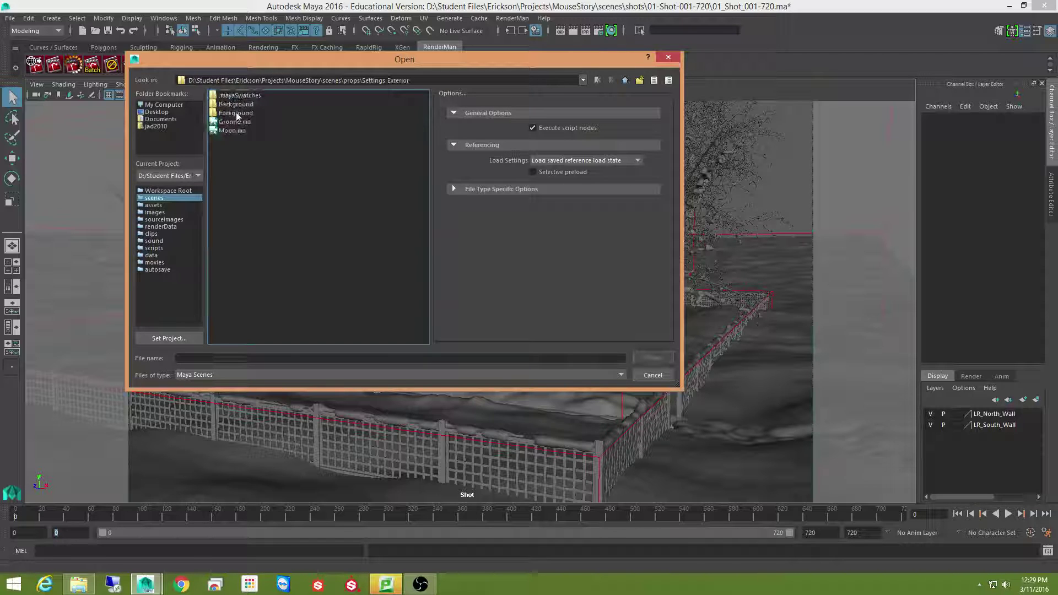
pyautogui.doubleClick(236, 112)
pyautogui.doubleClick(222, 105)
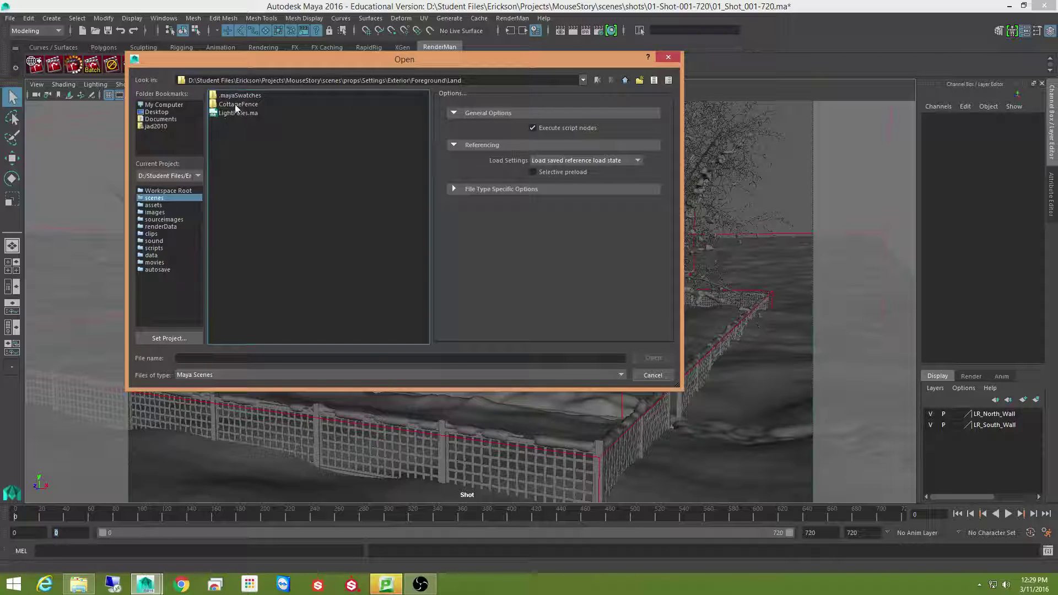
pyautogui.doubleClick(236, 104)
pyautogui.doubleClick(236, 104)
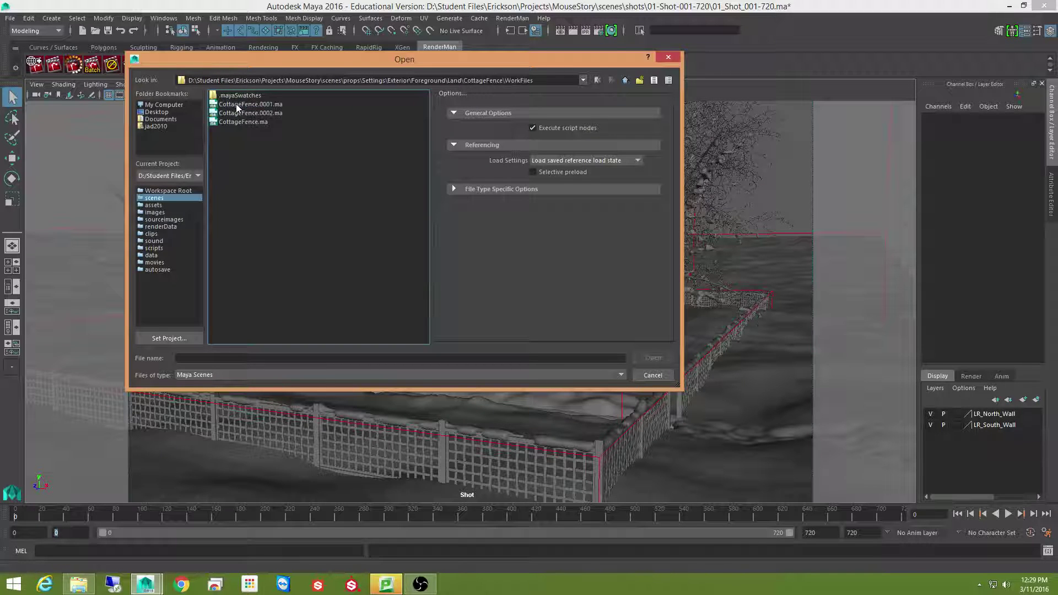
pyautogui.click(624, 81)
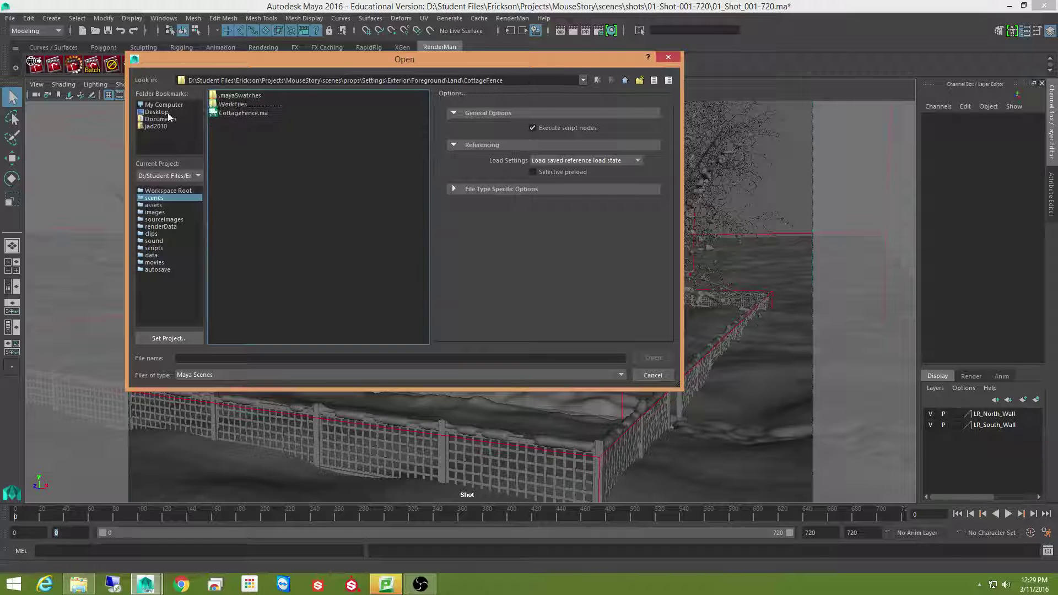
pyautogui.click(237, 113)
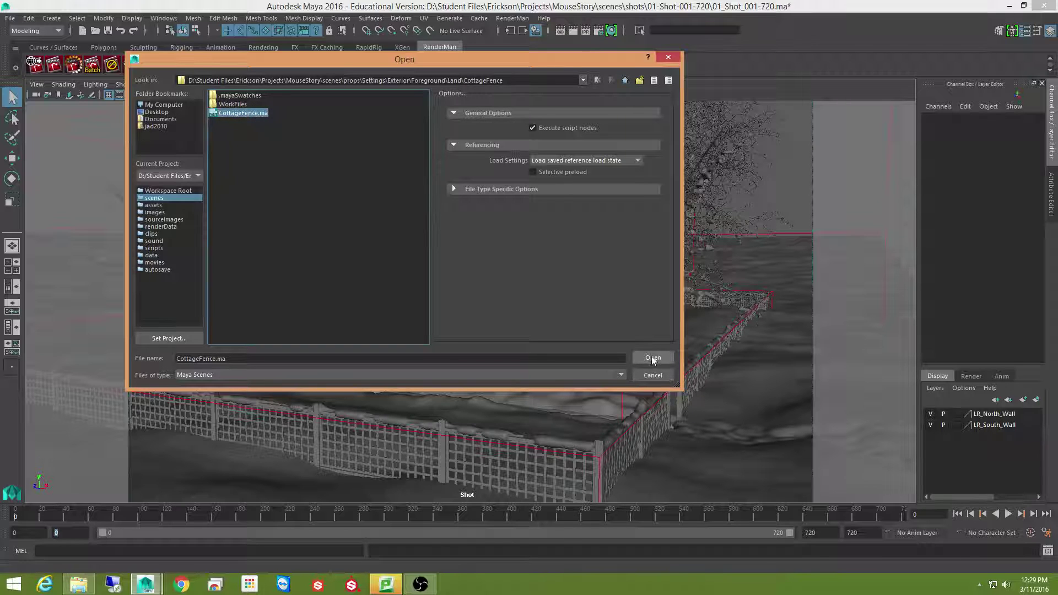
pyautogui.hotkey('alt', 'Tab')
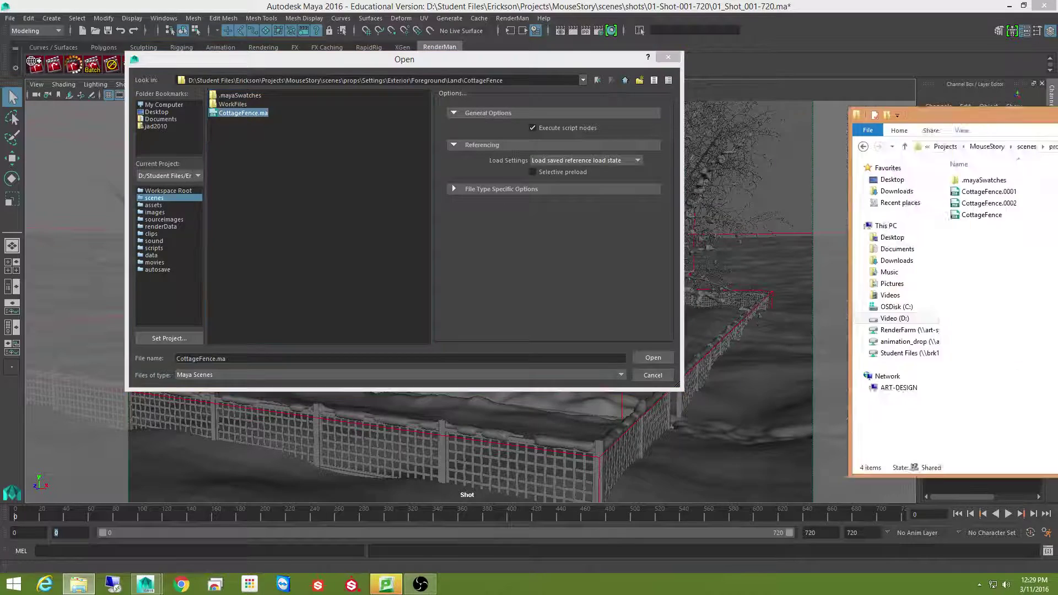
pyautogui.moveTo(606, 81); pyautogui.dragTo(618, 78)
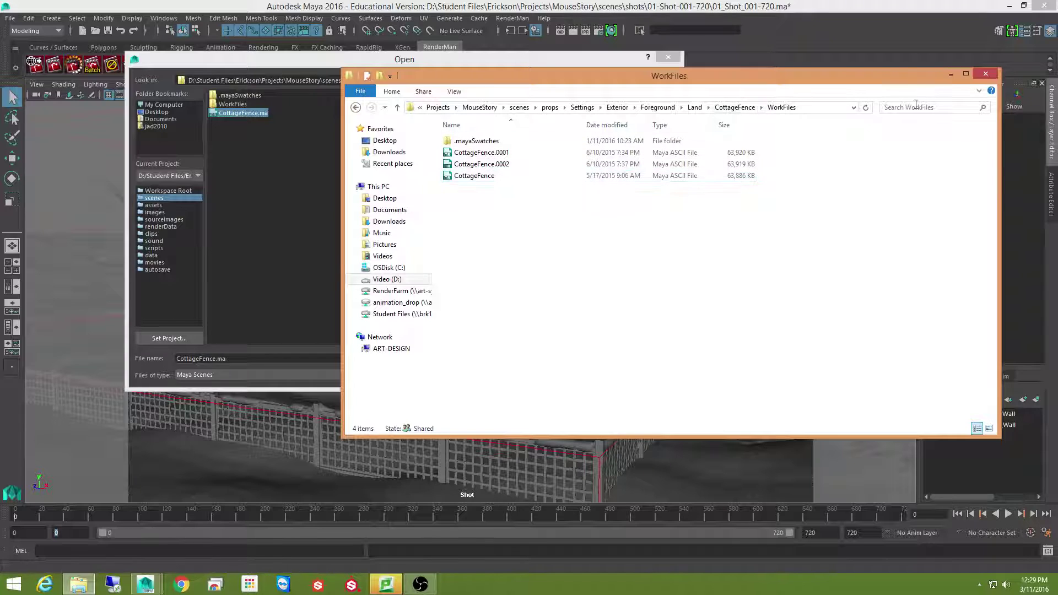
pyautogui.click(736, 107)
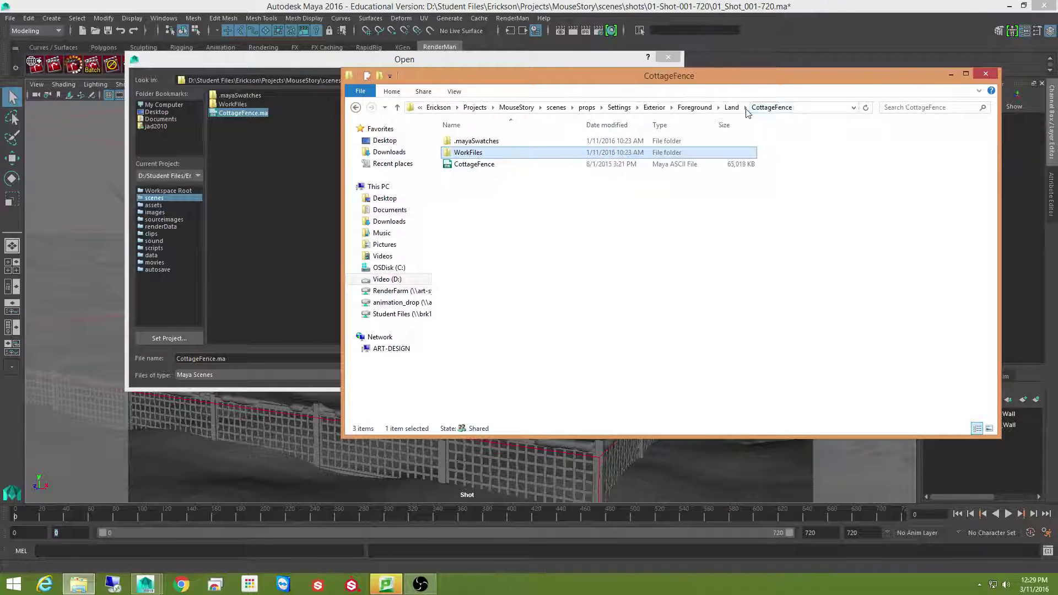
pyautogui.click(578, 164)
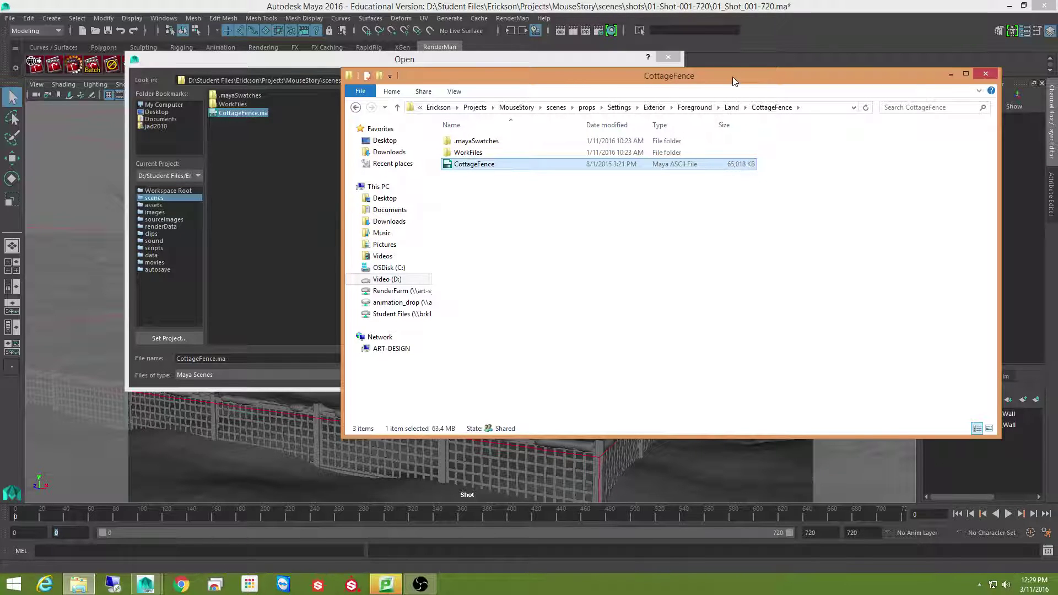
pyautogui.hotkey('alt', 'Tab')
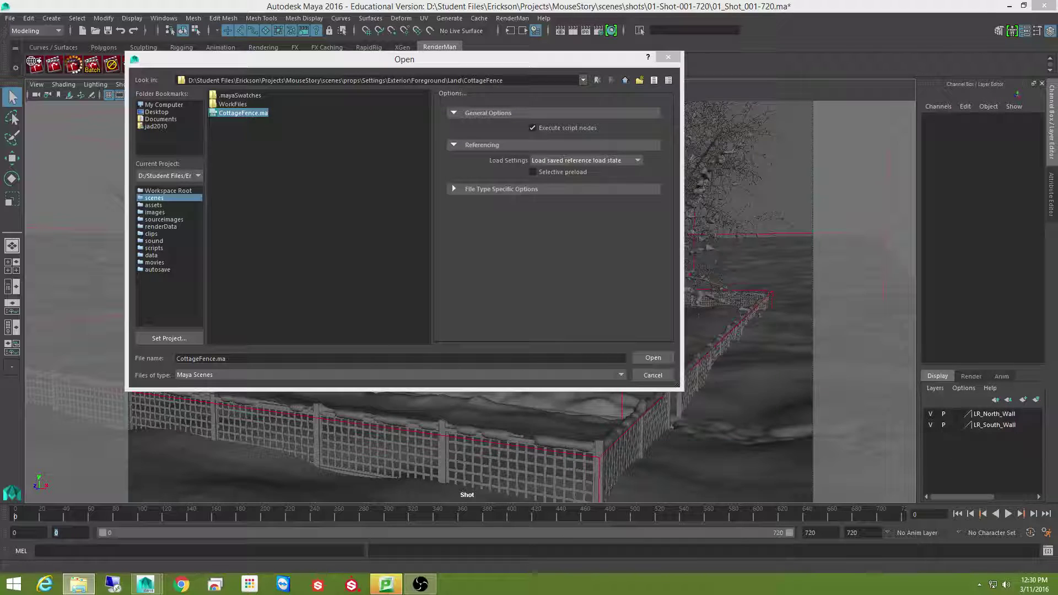
# Open CottageFence.ma without saving the current shot and accept the student-version notice
pyautogui.click(659, 357)
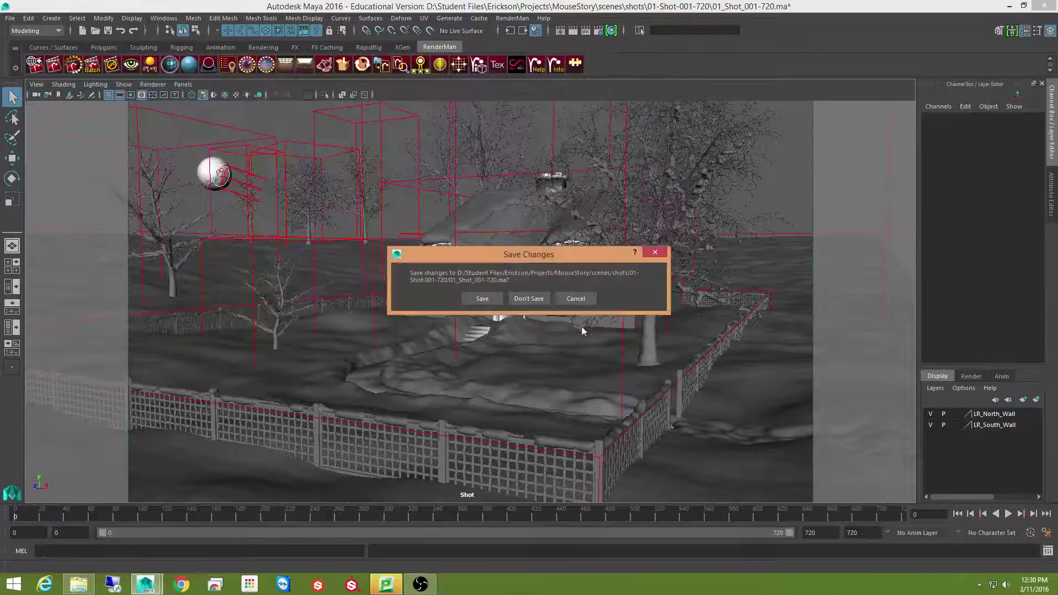
pyautogui.click(532, 303)
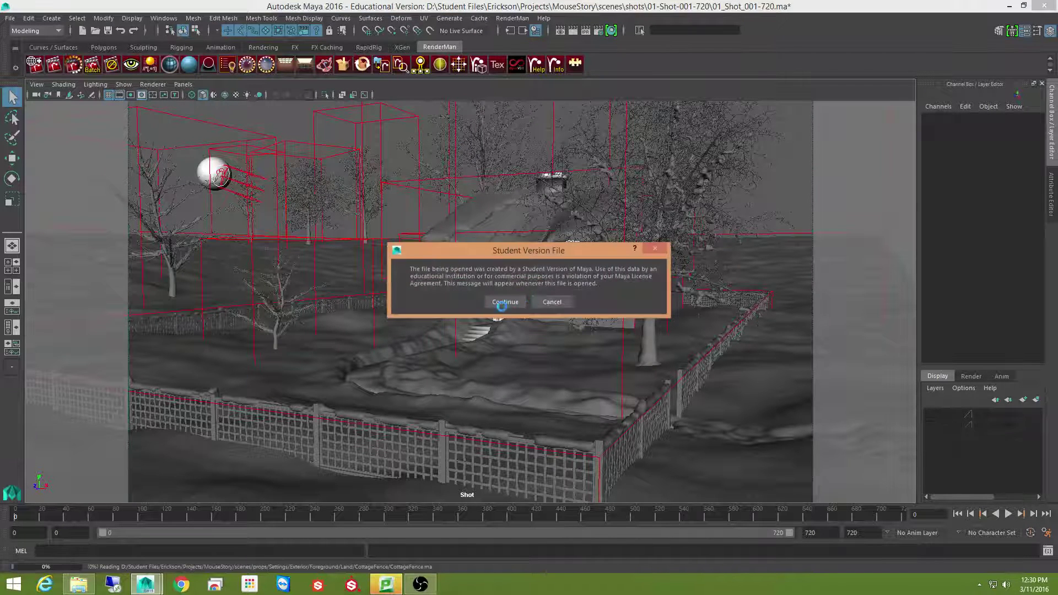
pyautogui.click(506, 302)
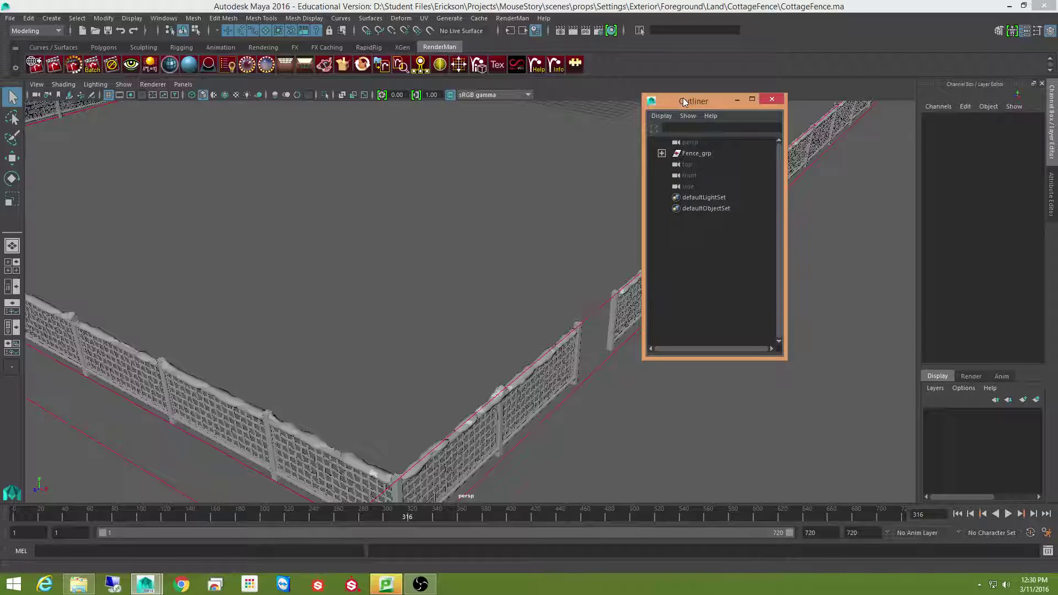
# Expand Fence_grp in the Outliner to list its FenceSection pieces and FenceSnow, then close it
pyautogui.click(661, 154)
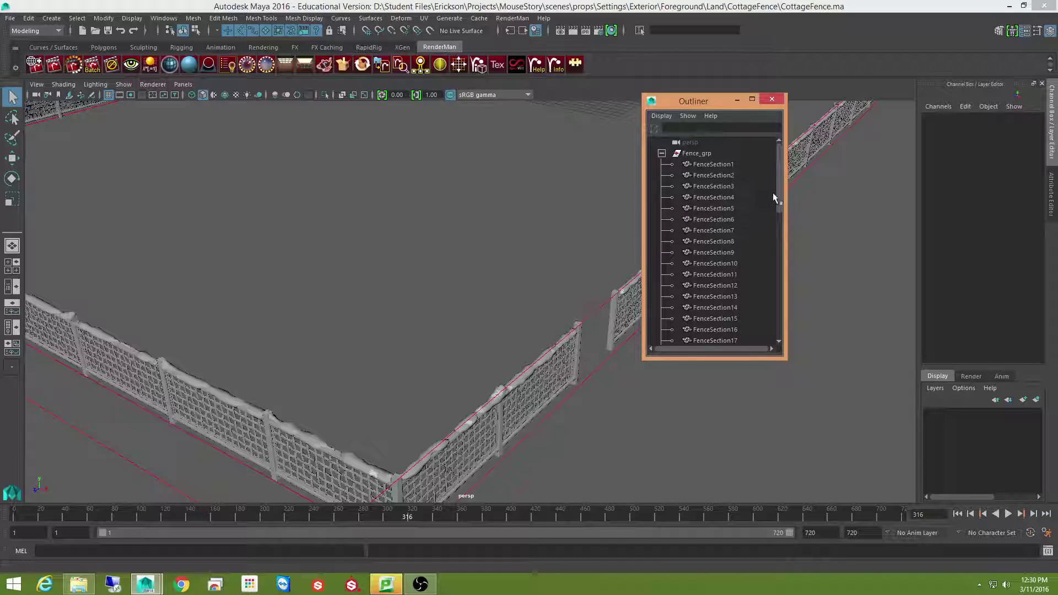
pyautogui.moveTo(778, 199); pyautogui.dragTo(785, 308)
pyautogui.moveTo(707, 104); pyautogui.dragTo(718, 101)
pyautogui.click(787, 99)
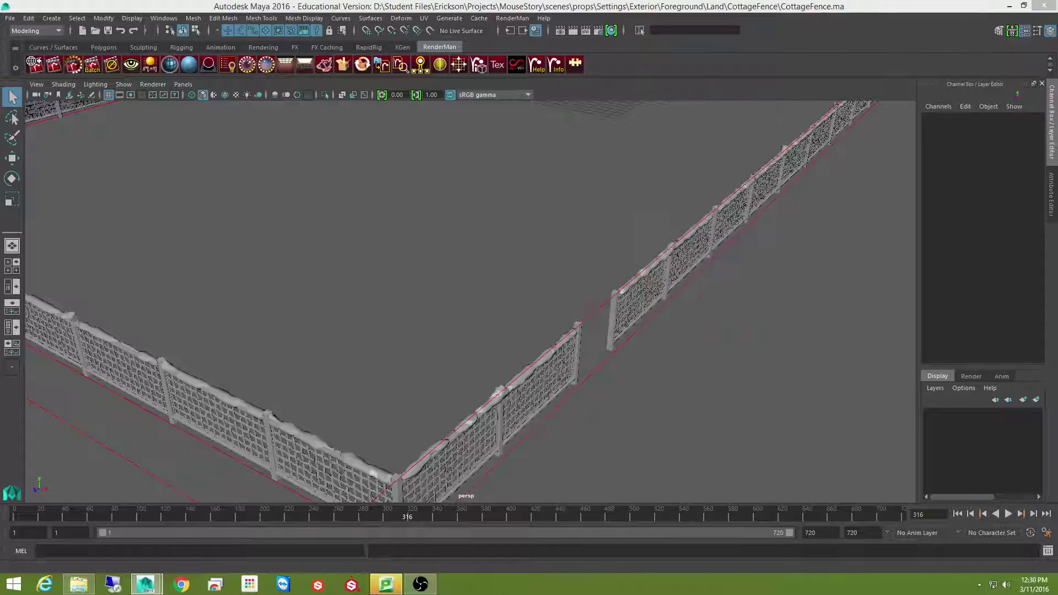
# Tumble and dolly the camera out to frame the whole fence enclosure
pyautogui.keyDown('alt'); pyautogui.moveTo(317, 318); pyautogui.dragTo(404, 298); pyautogui.keyUp('alt')
pyautogui.keyDown('alt'); pyautogui.moveTo(404, 298); pyautogui.dragTo(428, 349, button='right'); pyautogui.keyUp('alt')
pyautogui.keyDown('alt'); pyautogui.moveTo(428, 349); pyautogui.dragTo(532, 374); pyautogui.keyUp('alt')
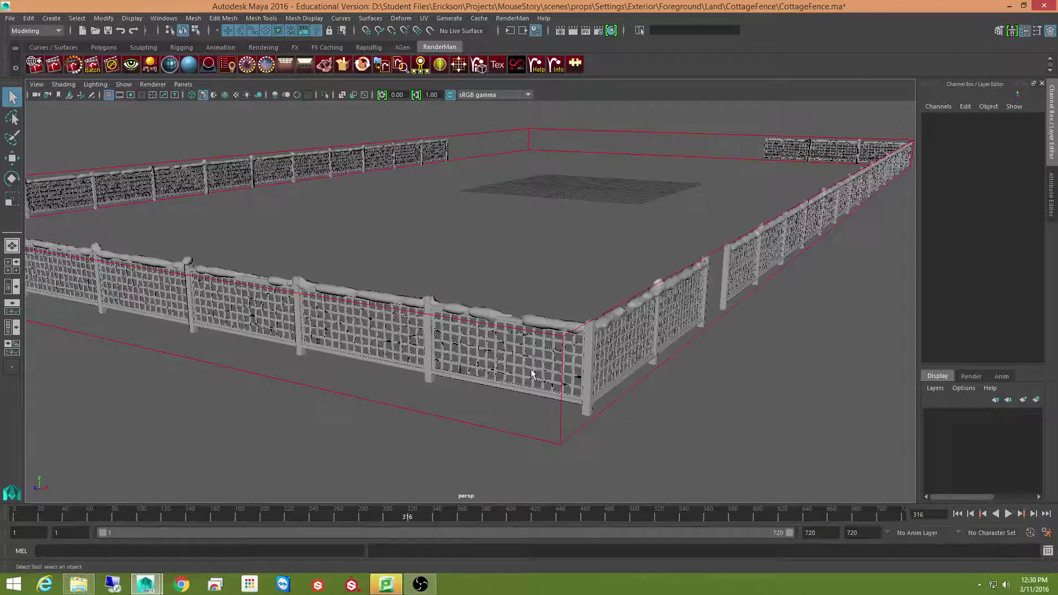
# Select FenceSnow, then FenceSection31, and zoom the camera in close on its lattice mesh
pyautogui.click(484, 316)
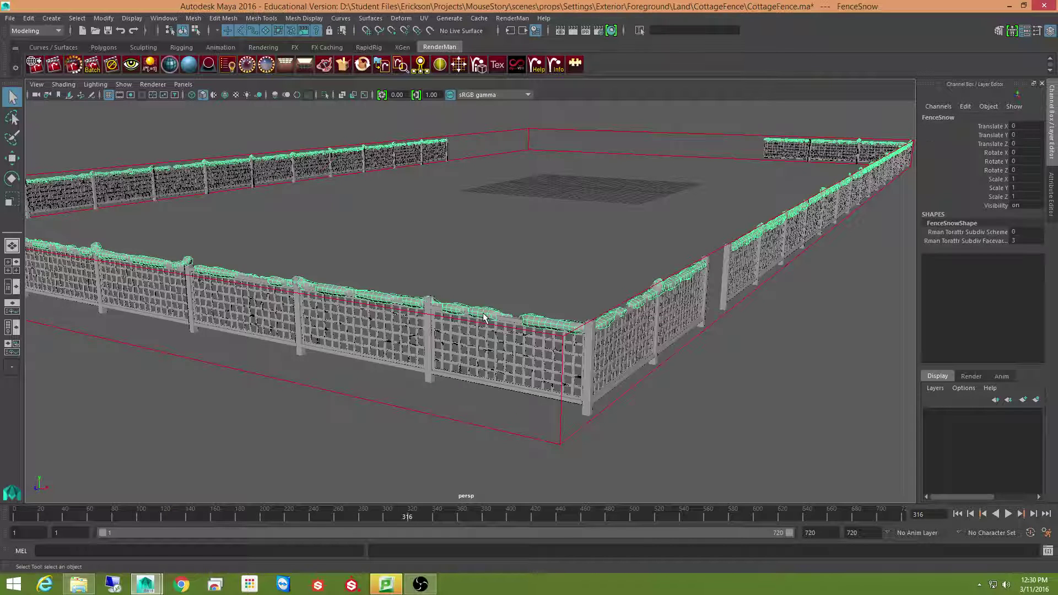
pyautogui.click(525, 351)
pyautogui.keyDown('alt'); pyautogui.moveTo(657, 397); pyautogui.dragTo(649, 398); pyautogui.keyUp('alt')
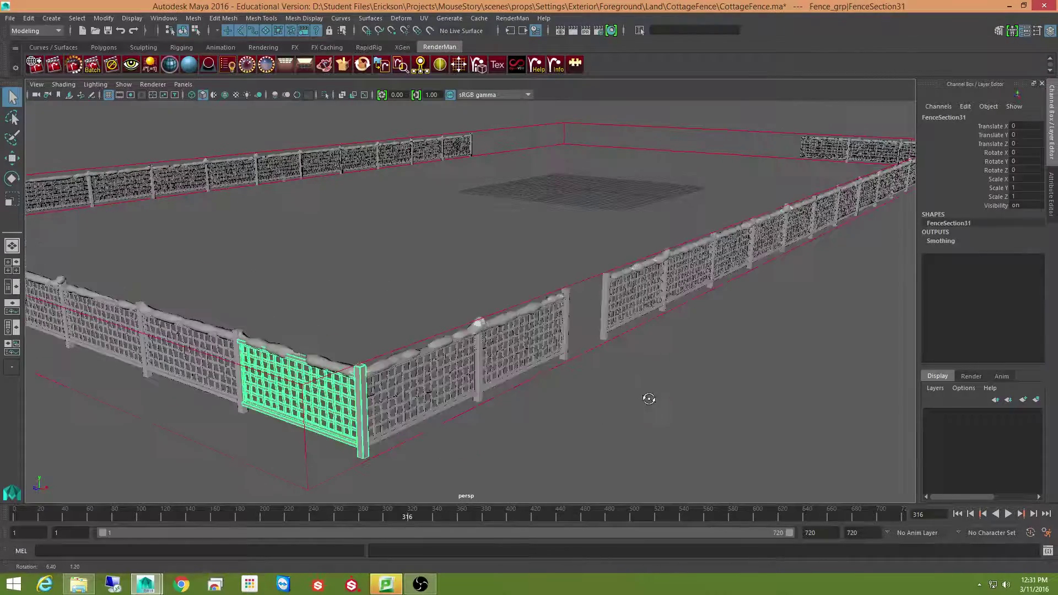
pyautogui.scroll(10, 449, 421)
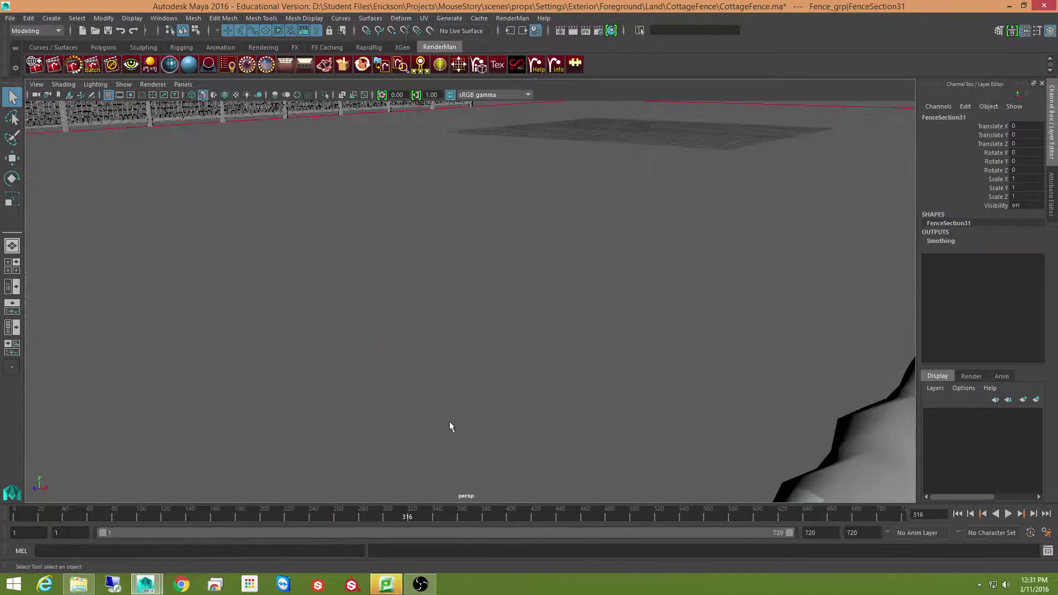
pyautogui.keyDown('alt'); pyautogui.moveTo(462, 418); pyautogui.dragTo(407, 453); pyautogui.keyUp('alt')
# Step back through earlier camera views until the full fence enclosure is visible
pyautogui.press('[')
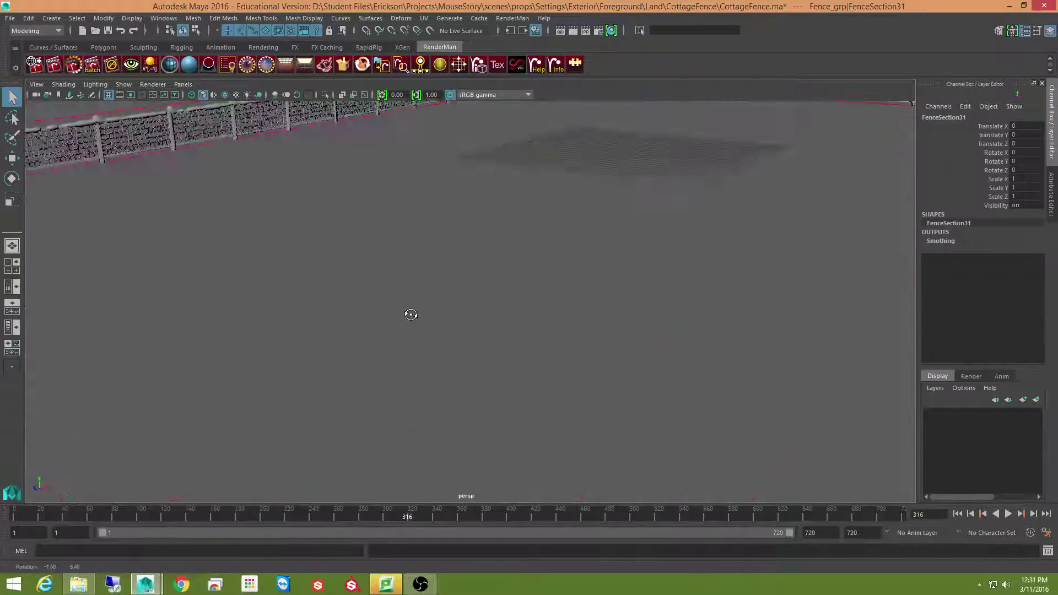
pyautogui.press(']')
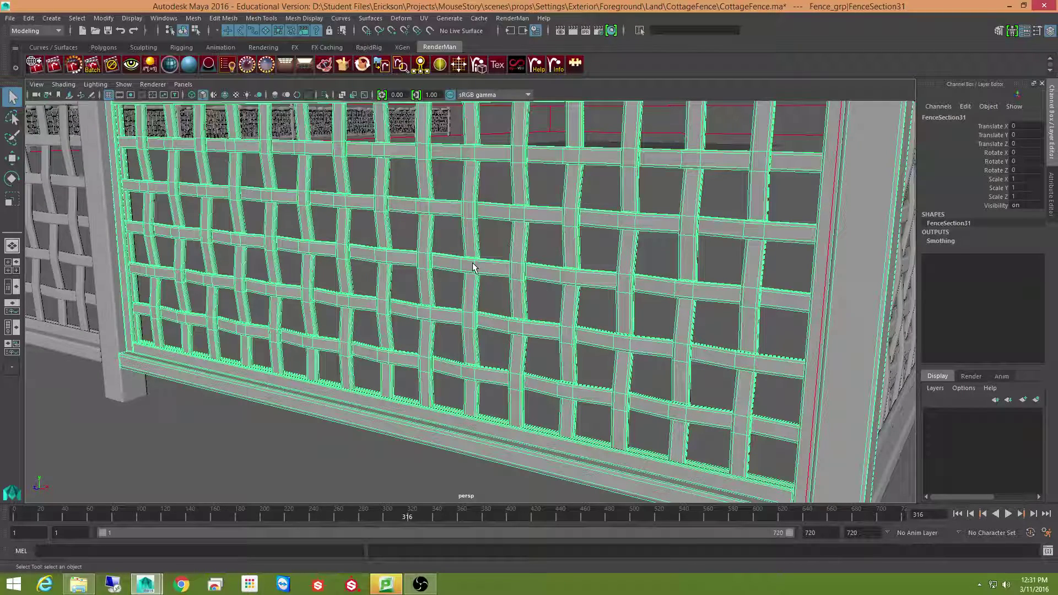
pyautogui.press('[')
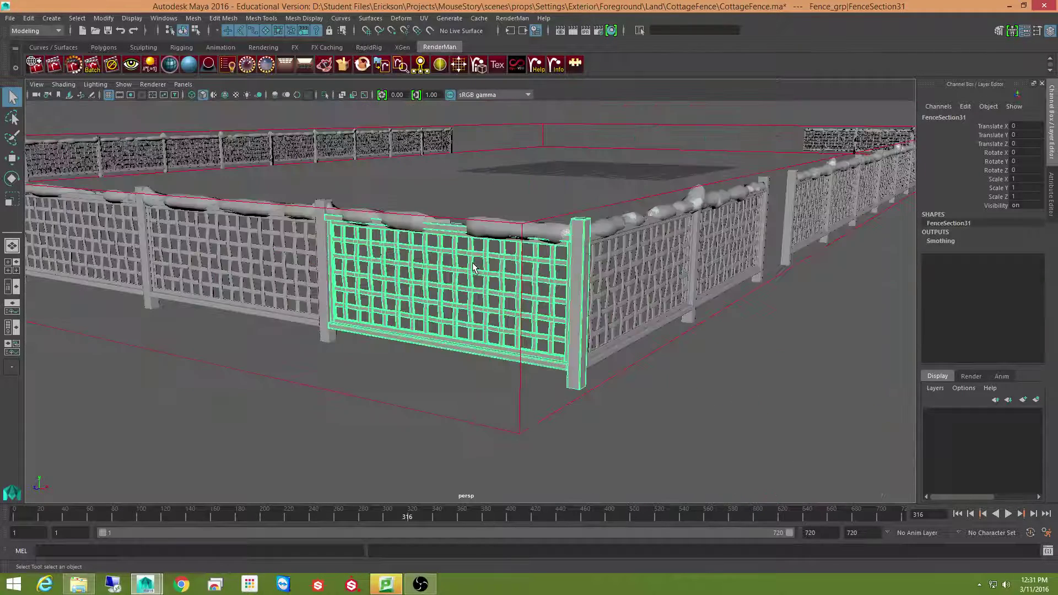
pyautogui.press('[')
pyautogui.press('[')
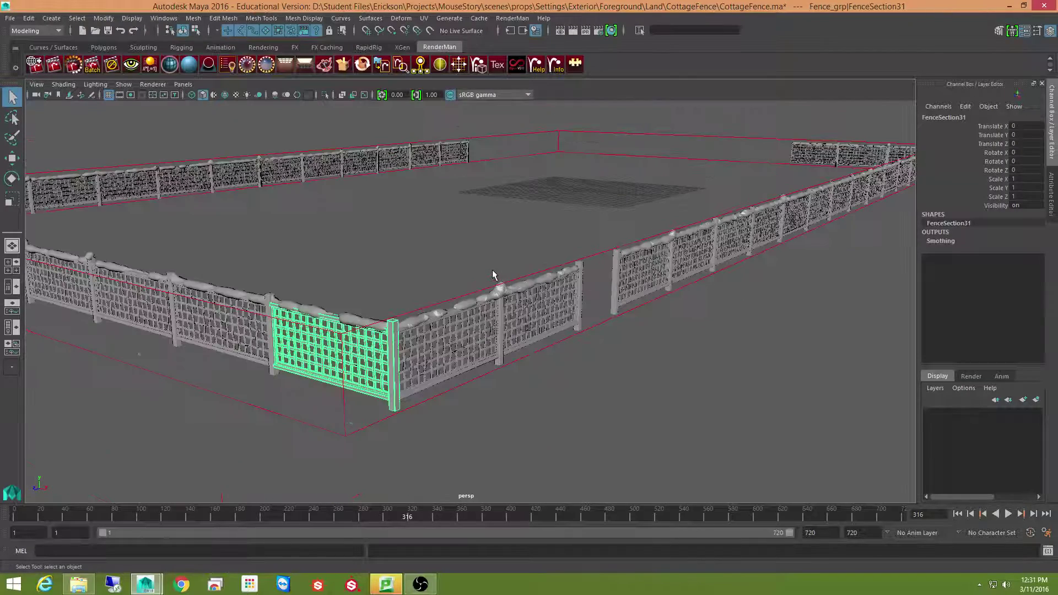
pyautogui.press('[')
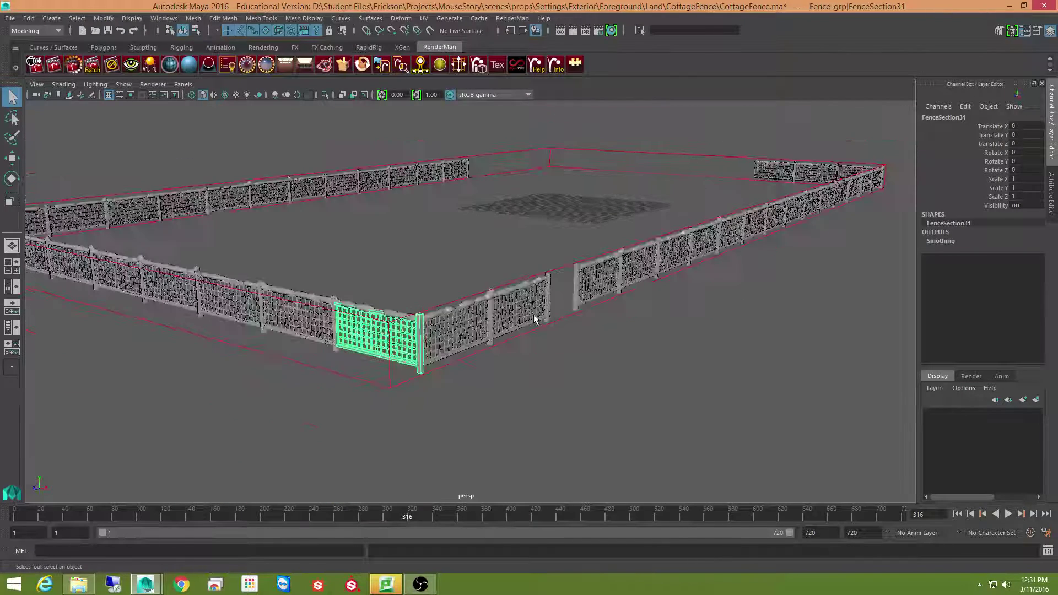
pyautogui.press('[')
pyautogui.press('[')
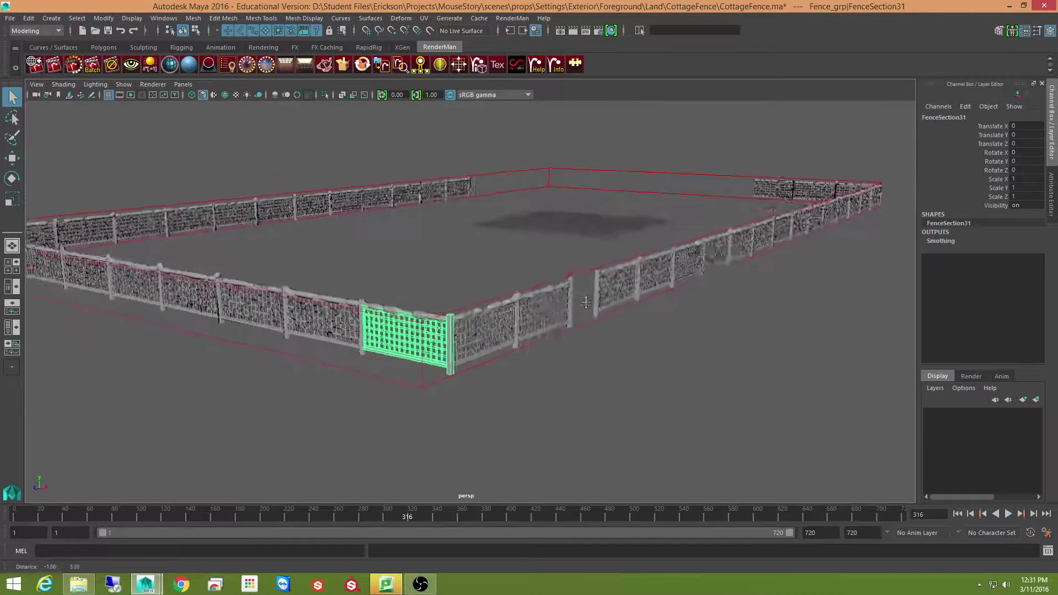